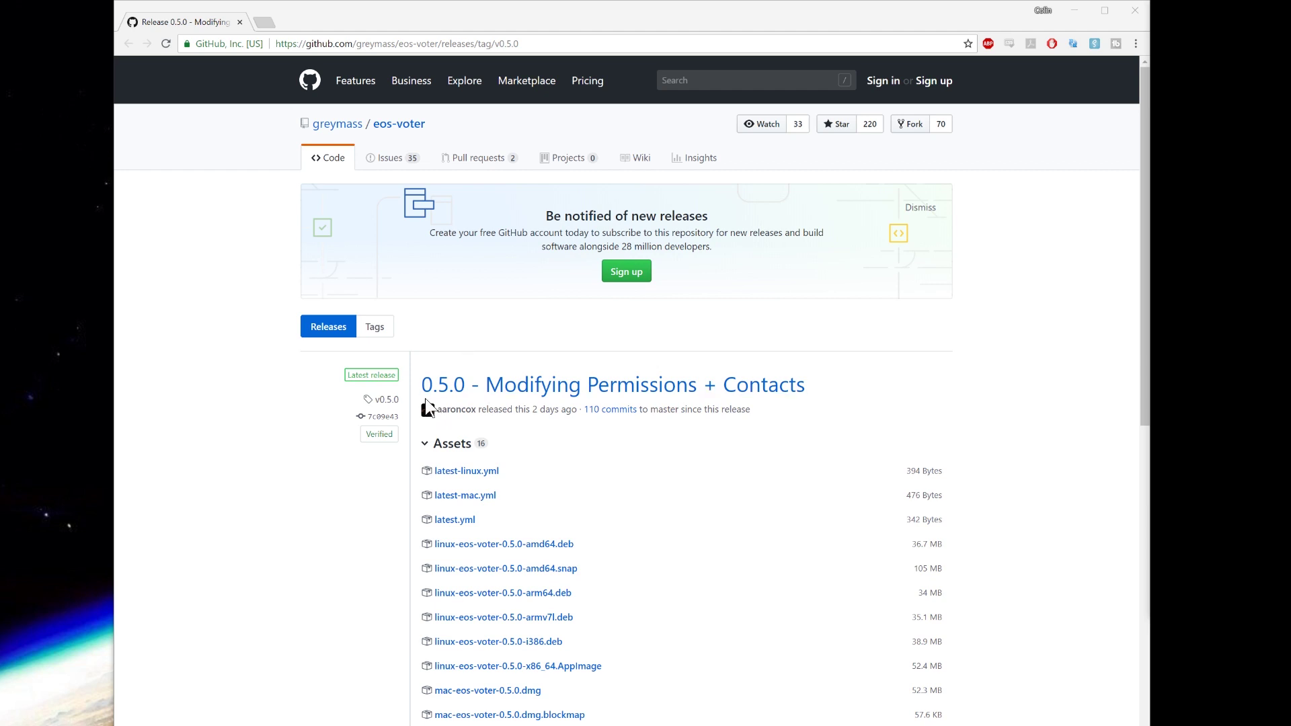
Highlight the Permission Management title and its 'view existing permissions' sub-point in Features.
{"action": "scroll", "coordinate": [709, 610], "scroll_direction": "down", "scroll_amount": 7}
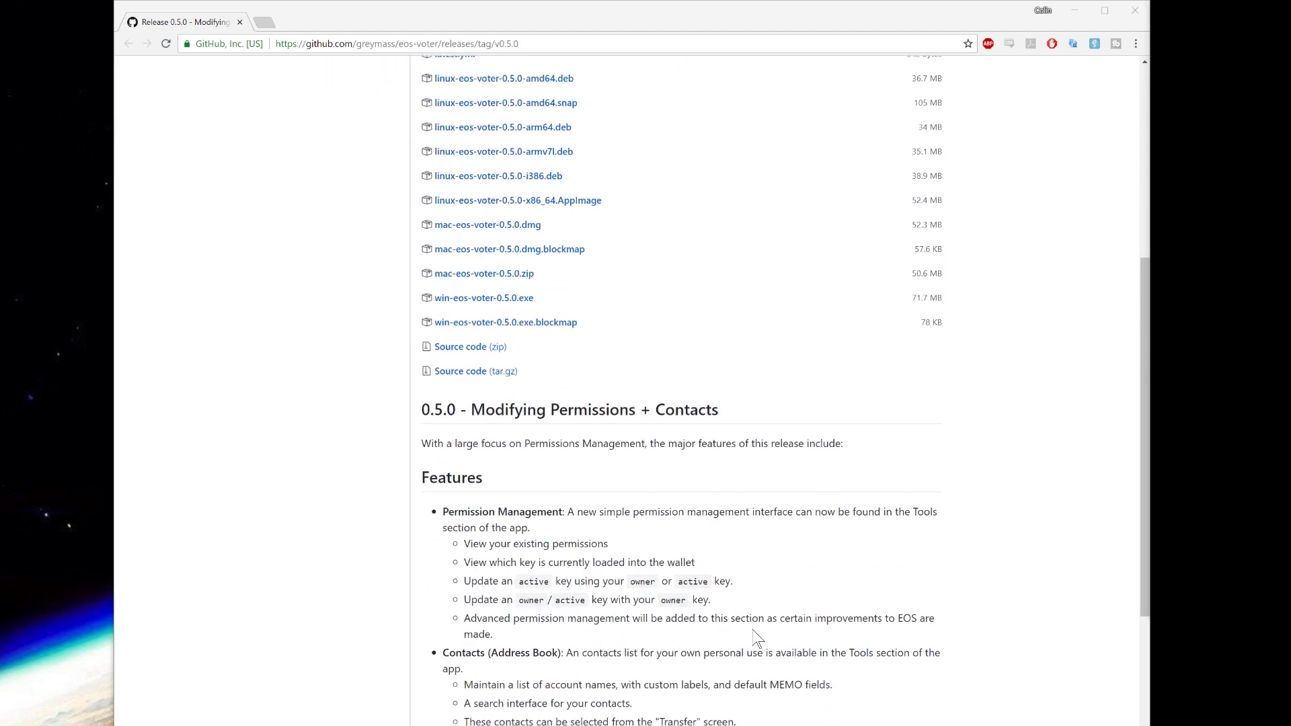
{"action": "scroll", "coordinate": [758, 639], "scroll_direction": "down", "scroll_amount": 3}
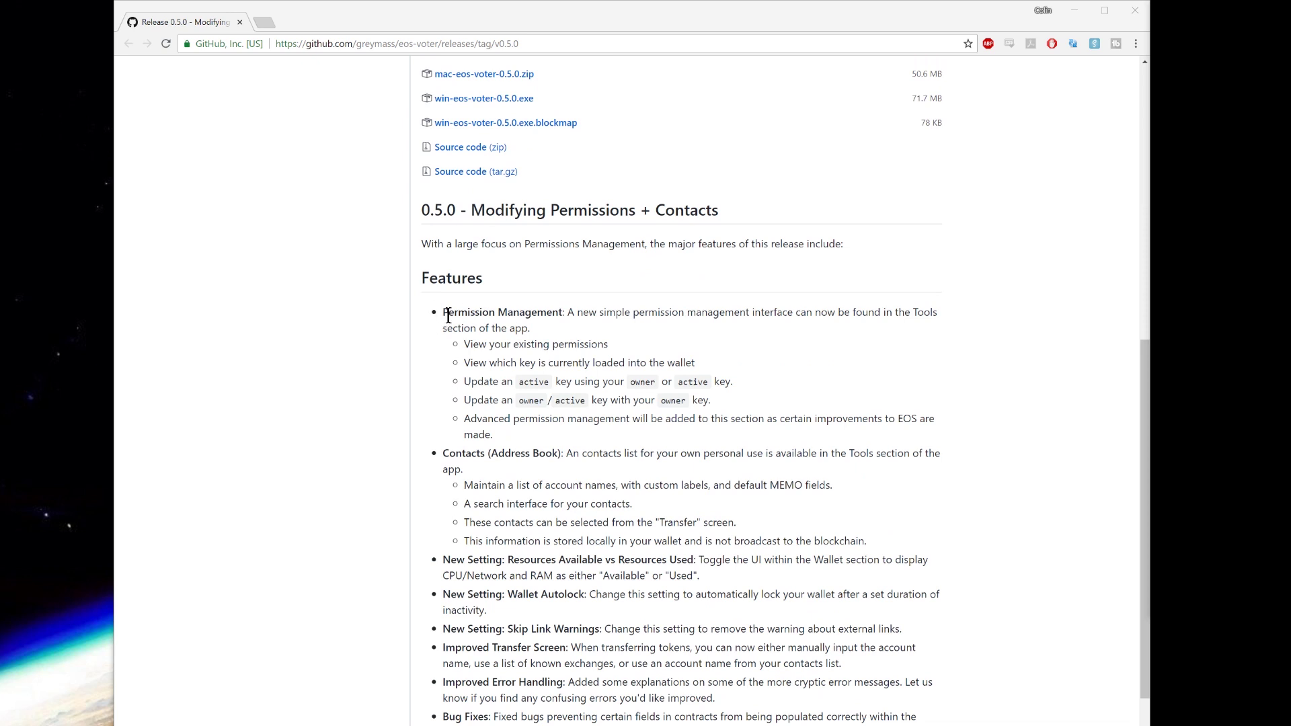
{"action": "left_click_drag", "start_coordinate": [443, 312], "coordinate": [559, 313]}
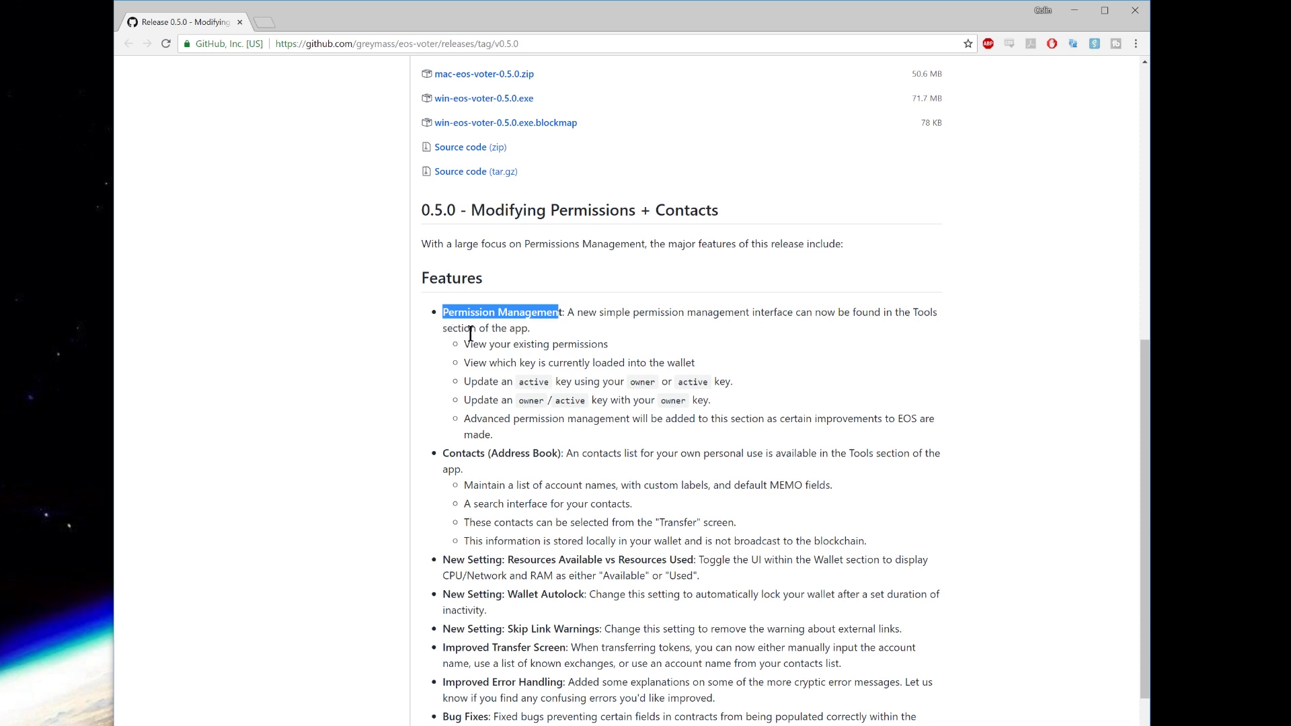
{"action": "left_click_drag", "start_coordinate": [479, 345], "coordinate": [608, 345]}
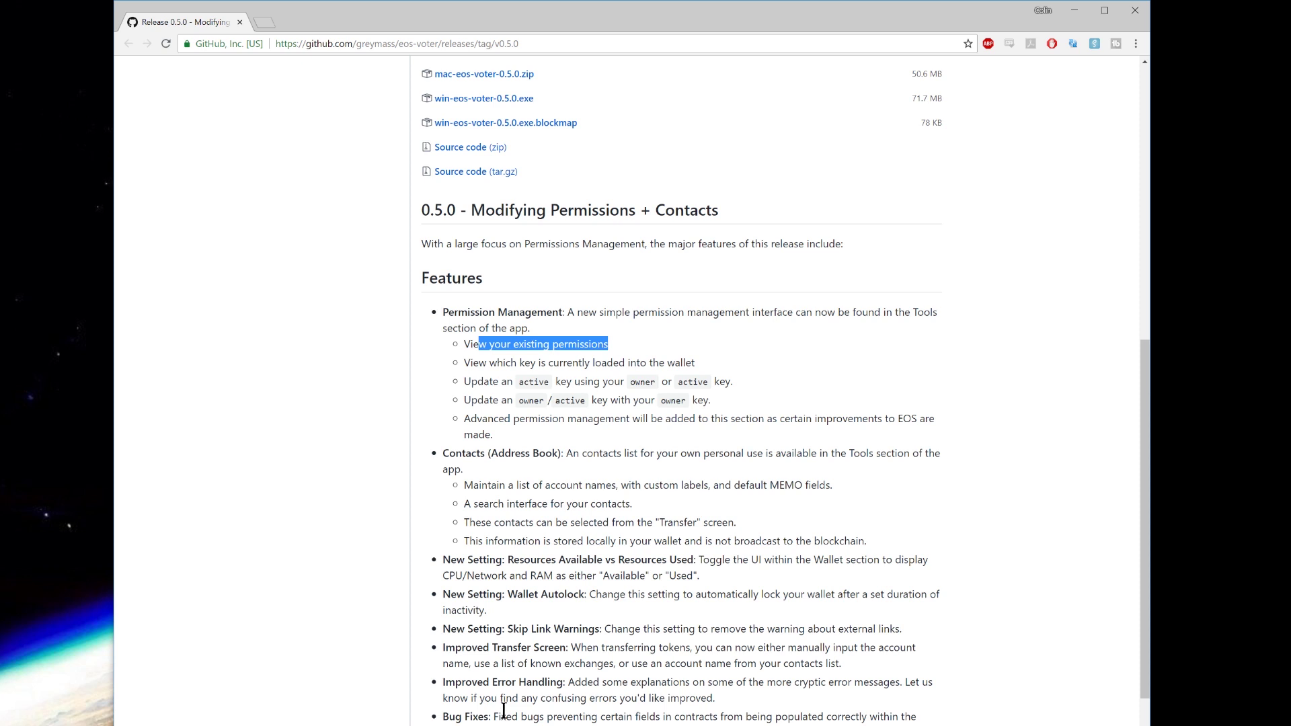
{"action": "left_click_drag", "start_coordinate": [442, 312], "coordinate": [562, 311]}
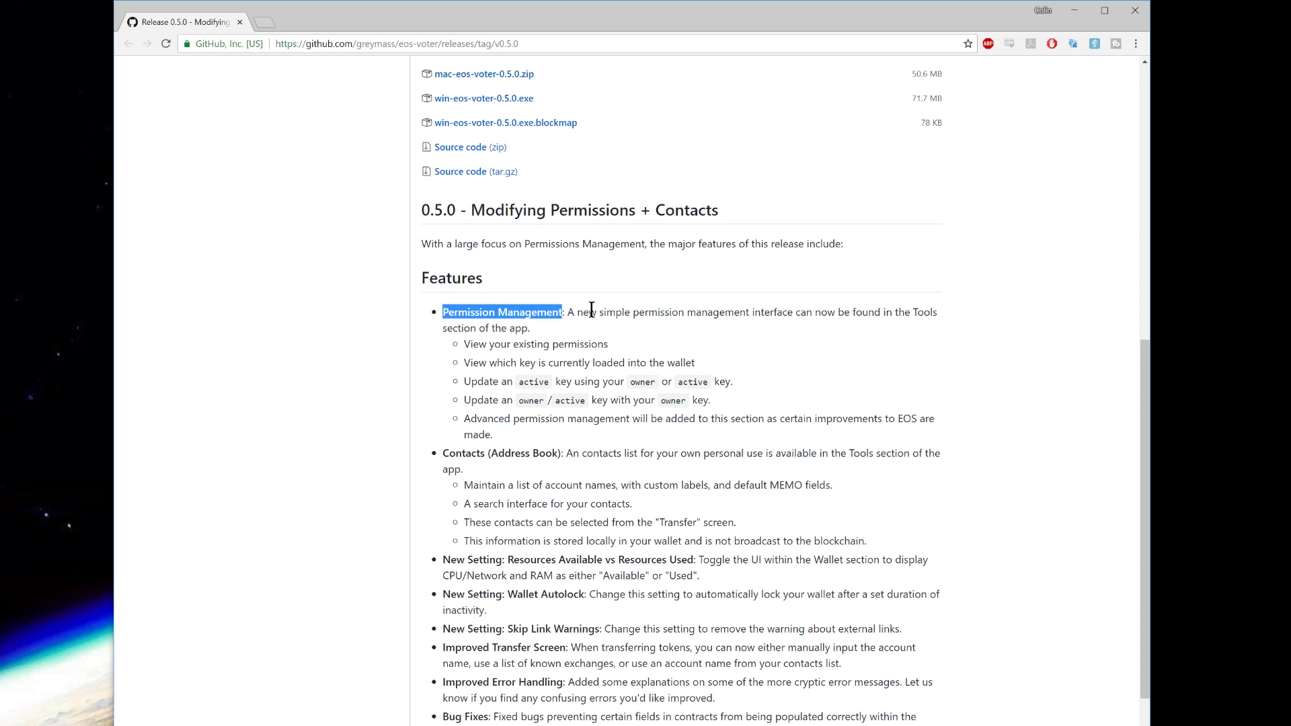
Scroll back up to the 16 release assets with Linux, Mac and Windows installers.
{"action": "scroll", "coordinate": [602, 363], "scroll_direction": "up", "scroll_amount": 5}
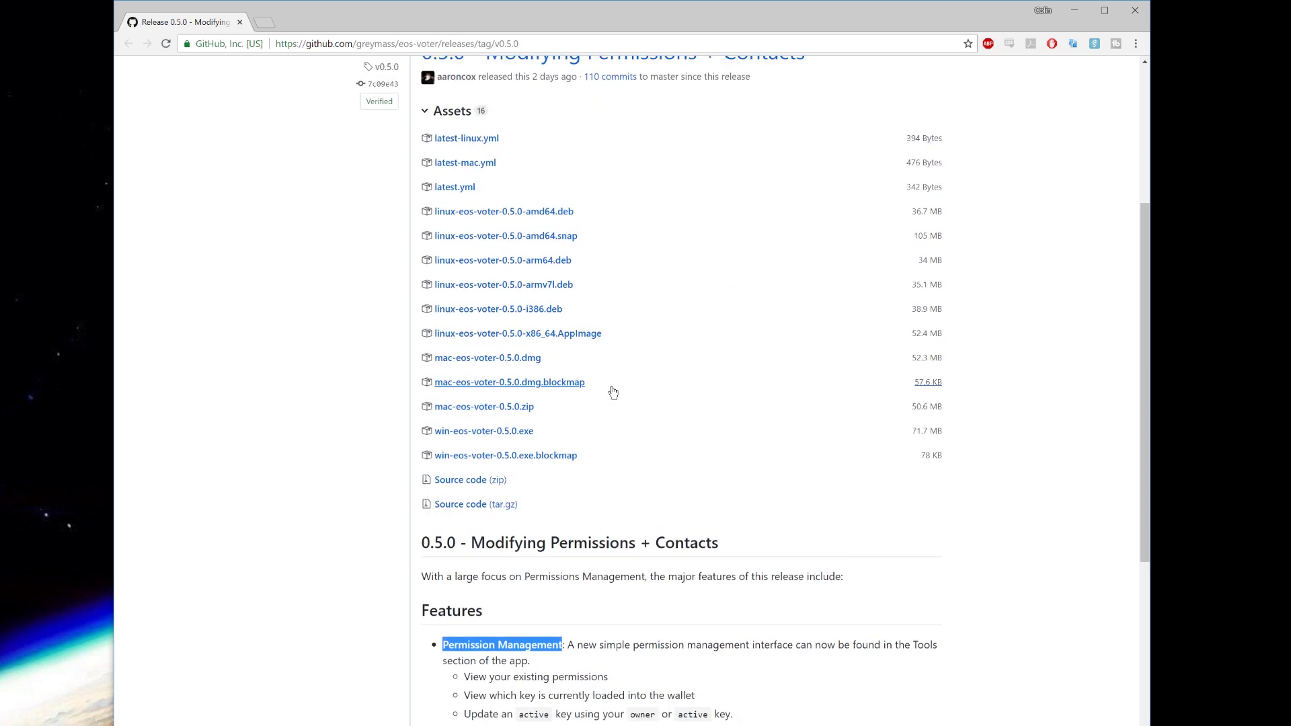
{"action": "scroll", "coordinate": [587, 436], "scroll_direction": "up", "scroll_amount": 3}
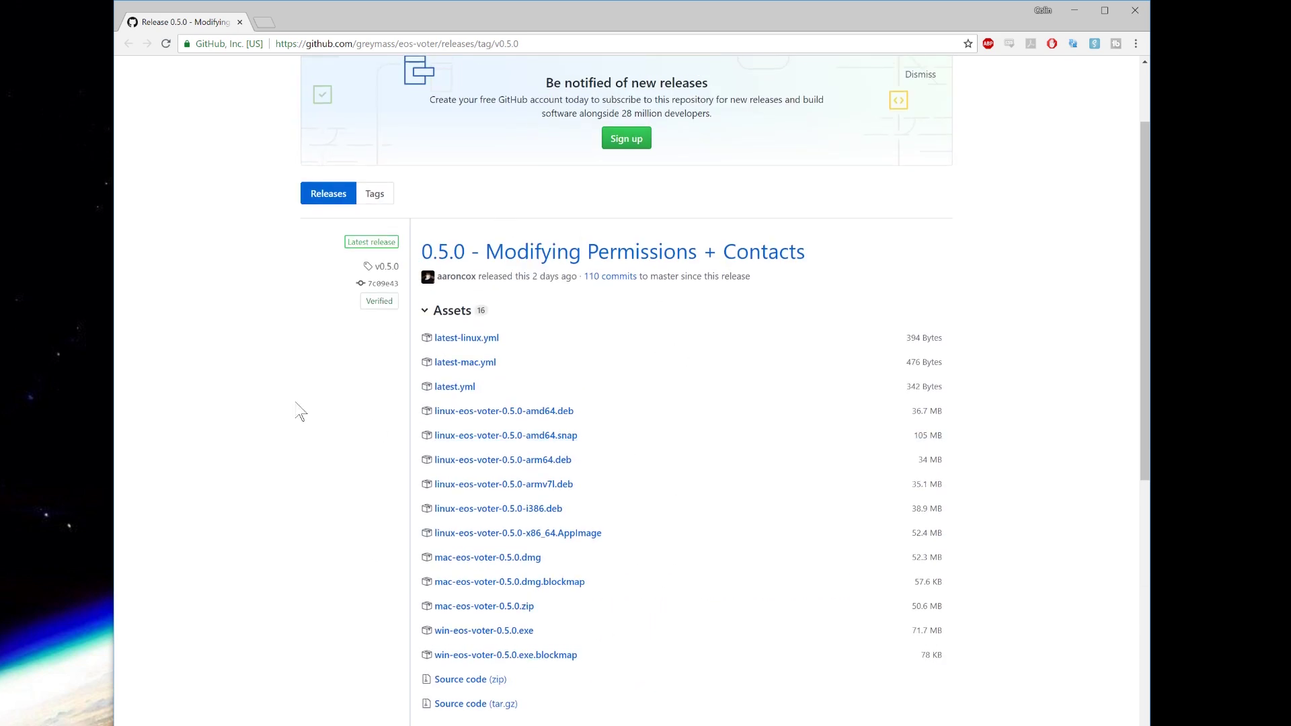
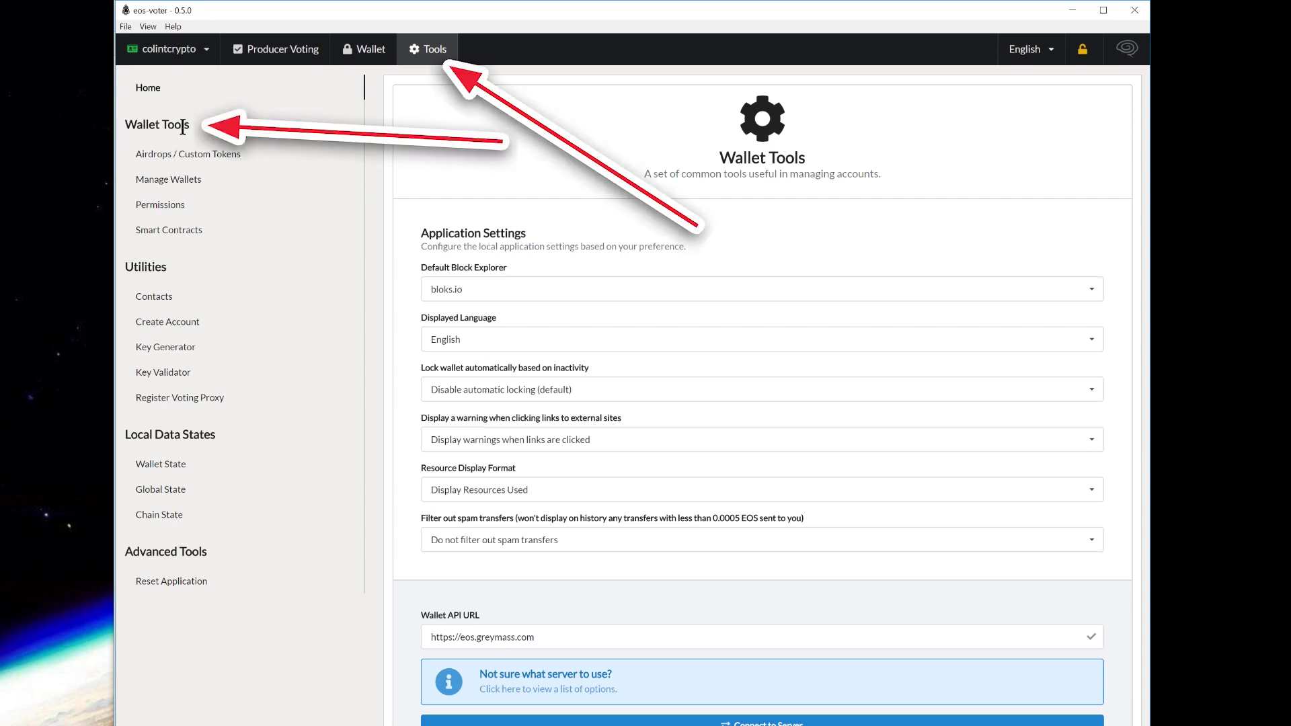
Open Permissions and compare the active and owner keys: one shared public key, each weight 1.
{"action": "left_click", "coordinate": [180, 212]}
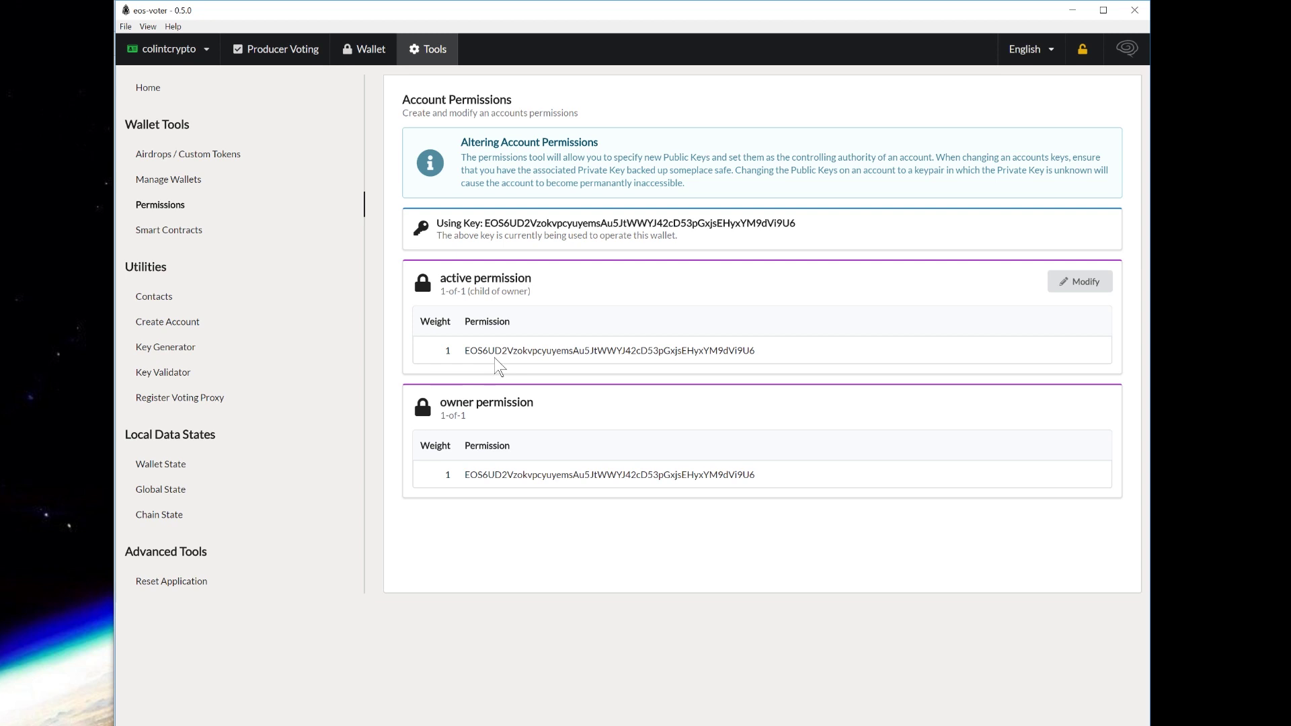
{"action": "double_click", "coordinate": [511, 475]}
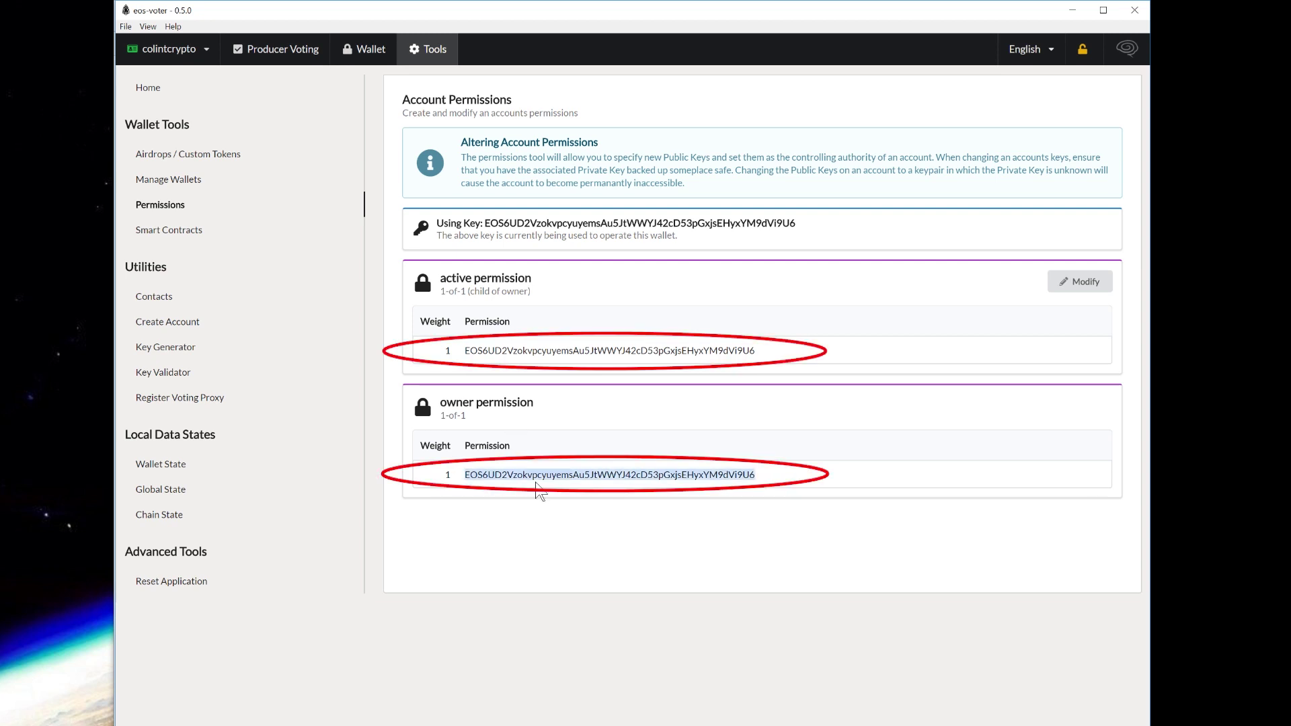
{"action": "double_click", "coordinate": [560, 350]}
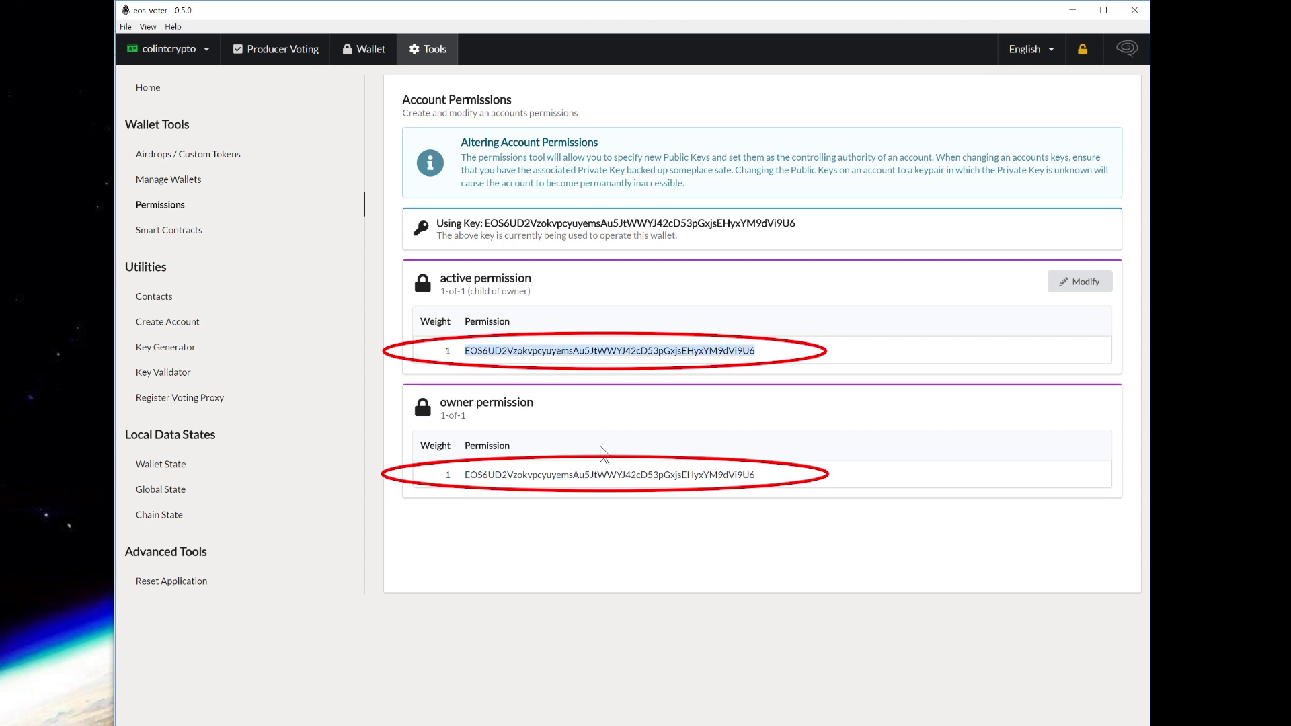
{"action": "left_click", "coordinate": [460, 277]}
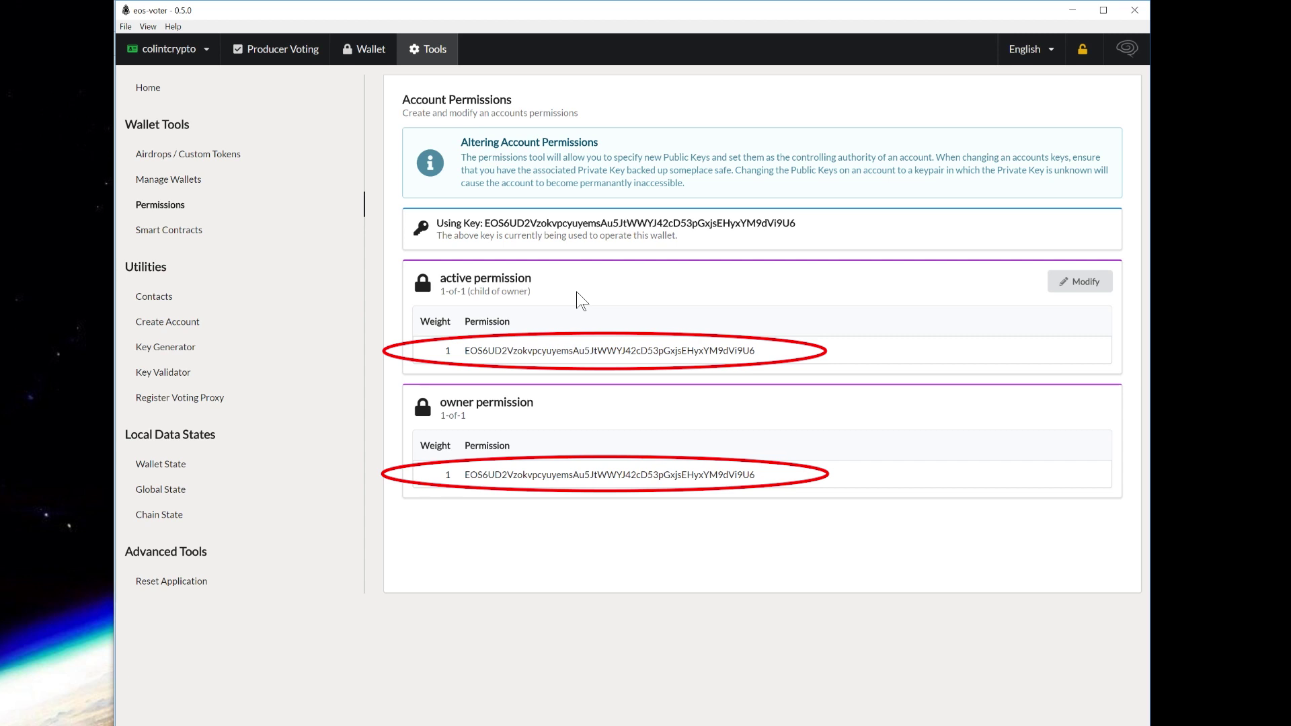
{"action": "double_click", "coordinate": [506, 350]}
{"action": "double_click", "coordinate": [540, 474]}
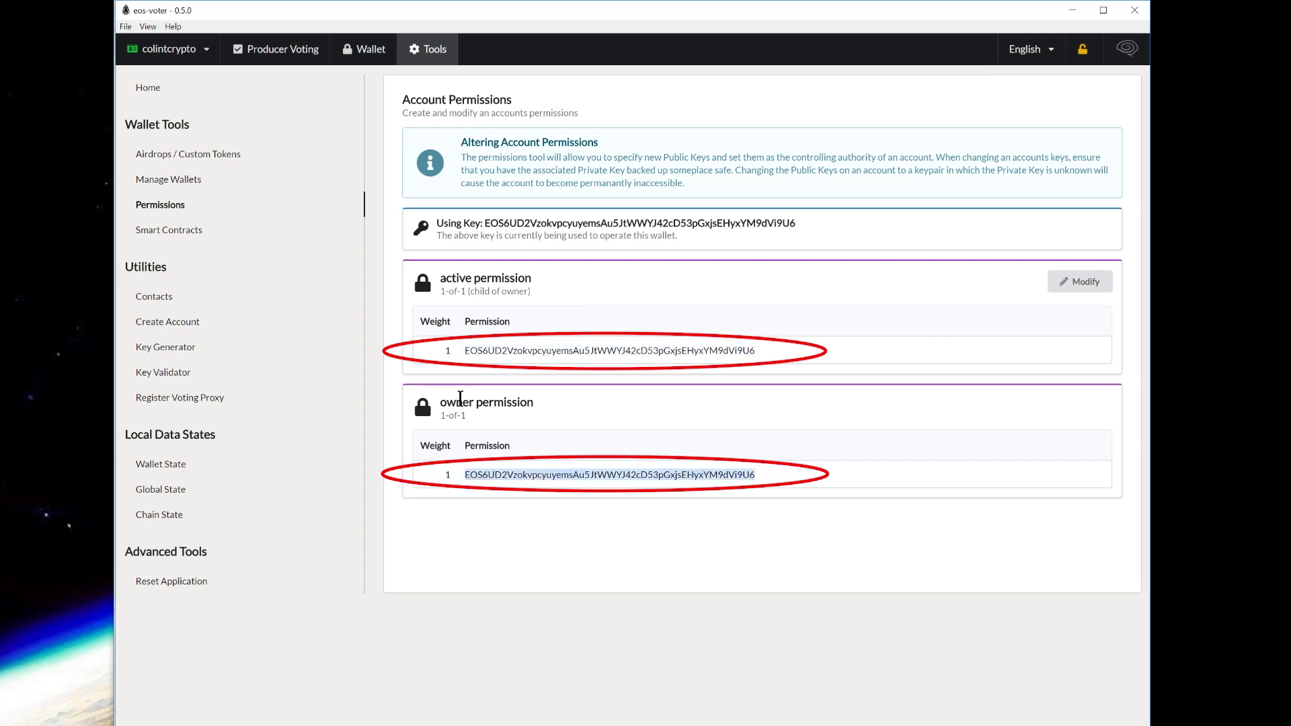
{"action": "double_click", "coordinate": [551, 351]}
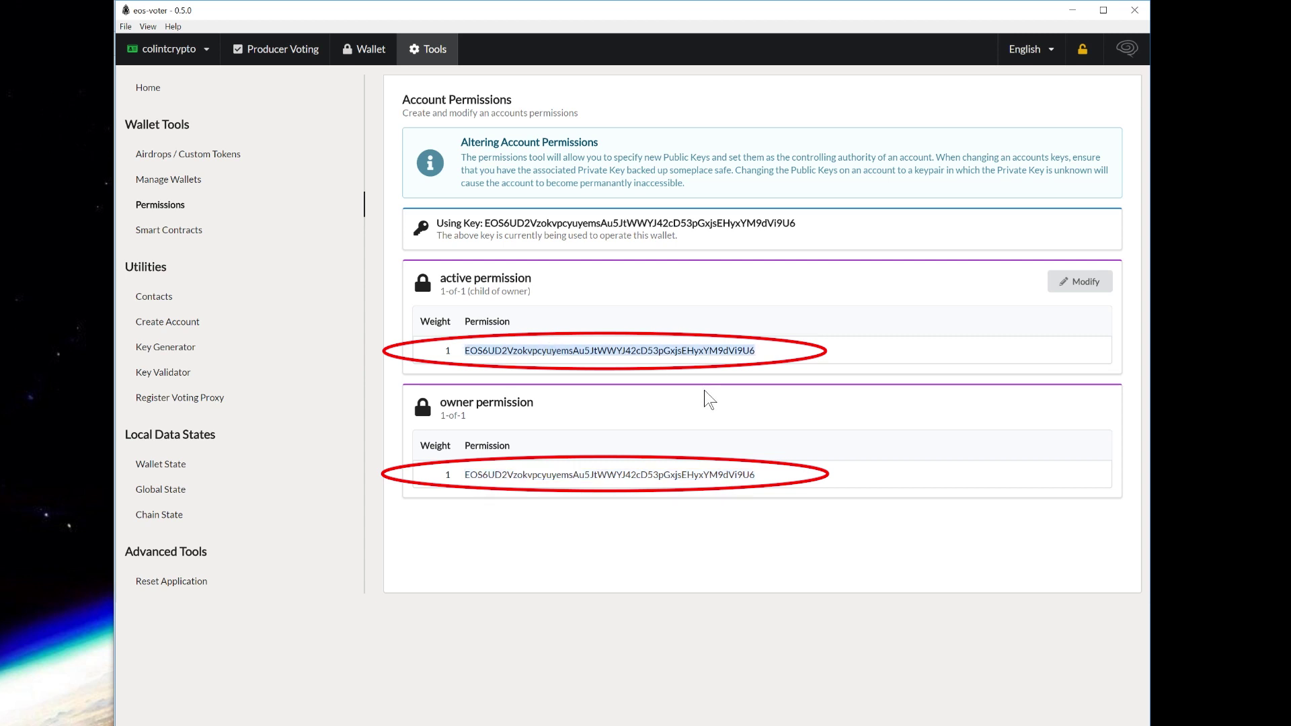
{"action": "left_click", "coordinate": [666, 407]}
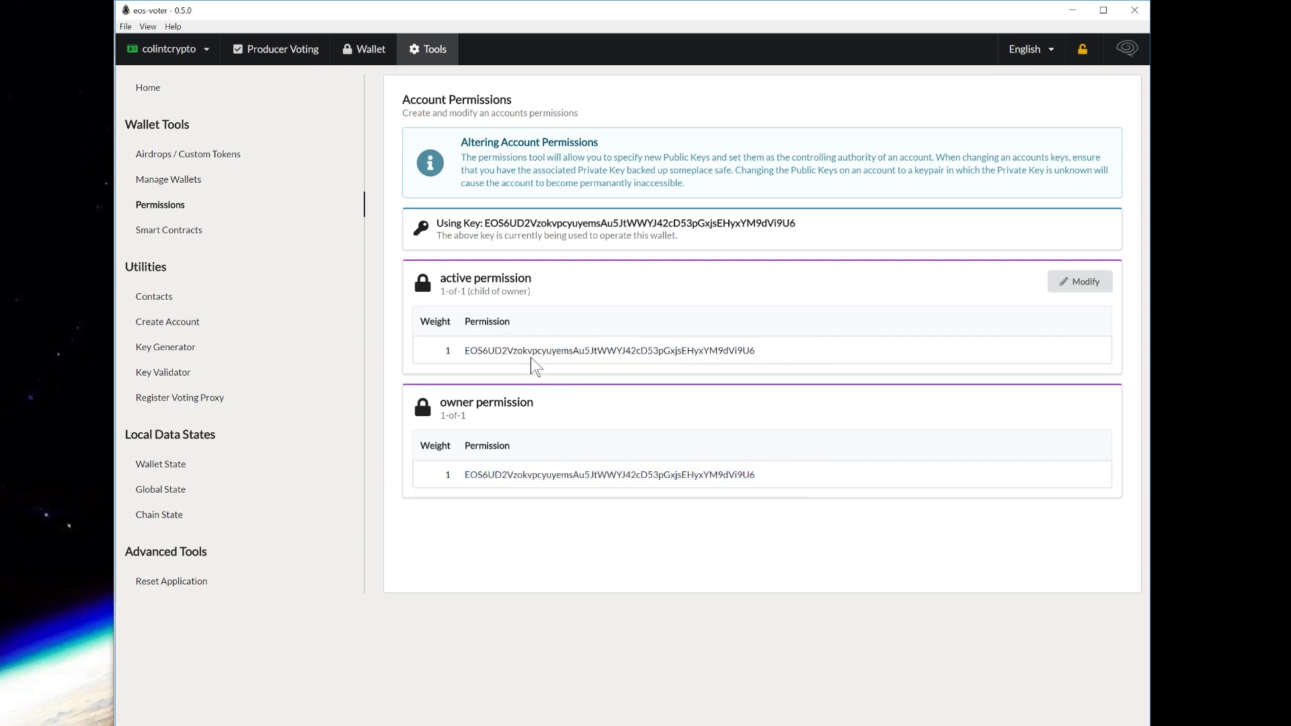
Generate two new public/private key pairs in the Key Generator.
{"action": "left_click", "coordinate": [170, 354]}
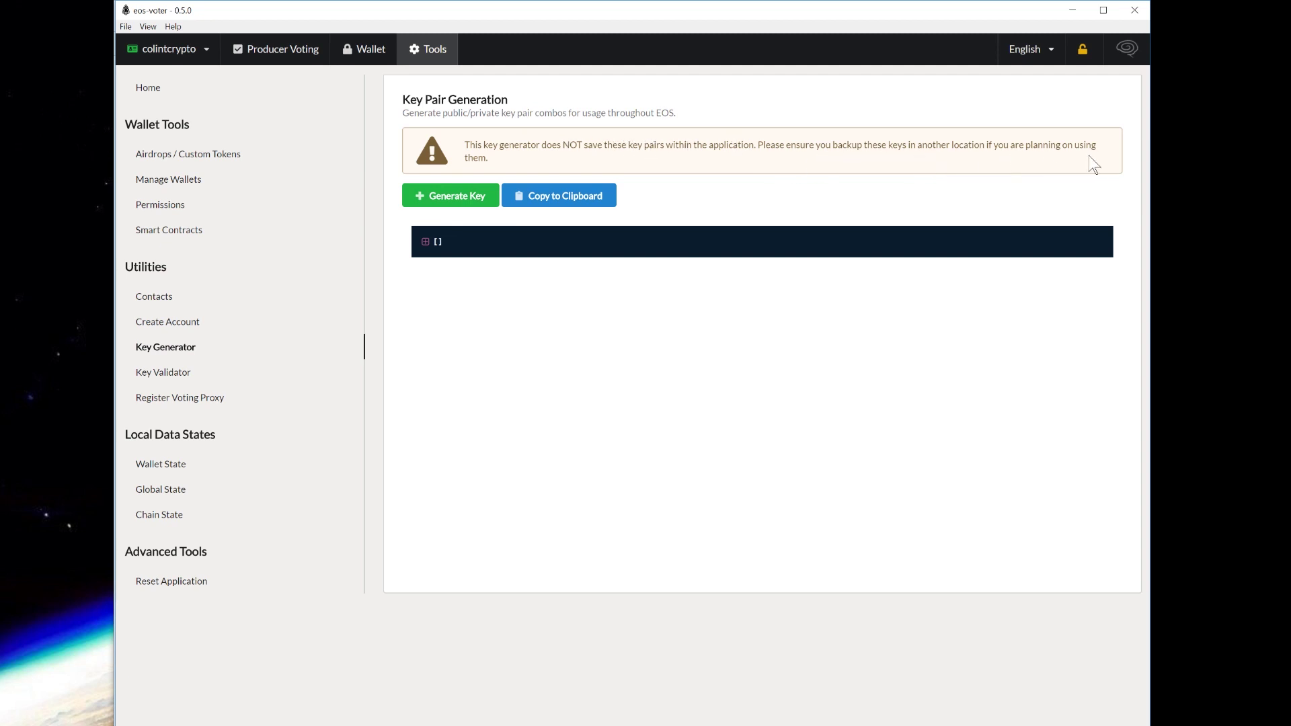
{"action": "left_click", "coordinate": [468, 199]}
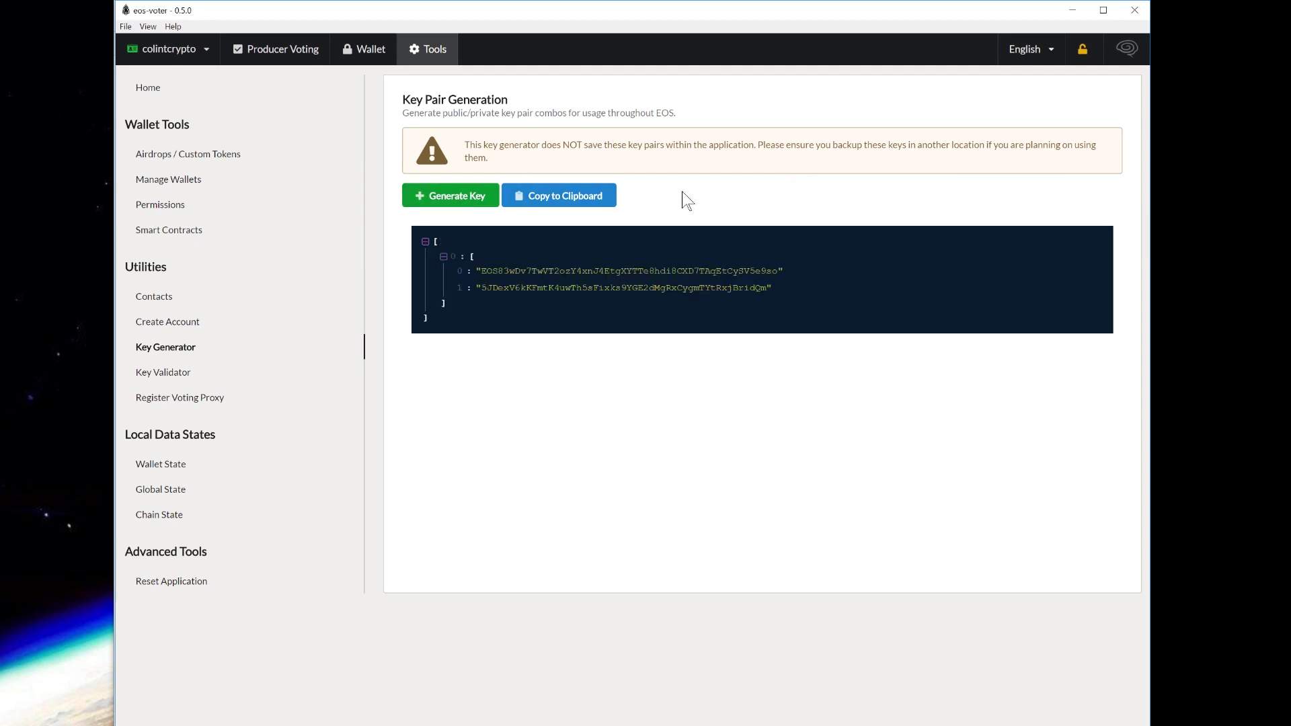
{"action": "left_click", "coordinate": [474, 199]}
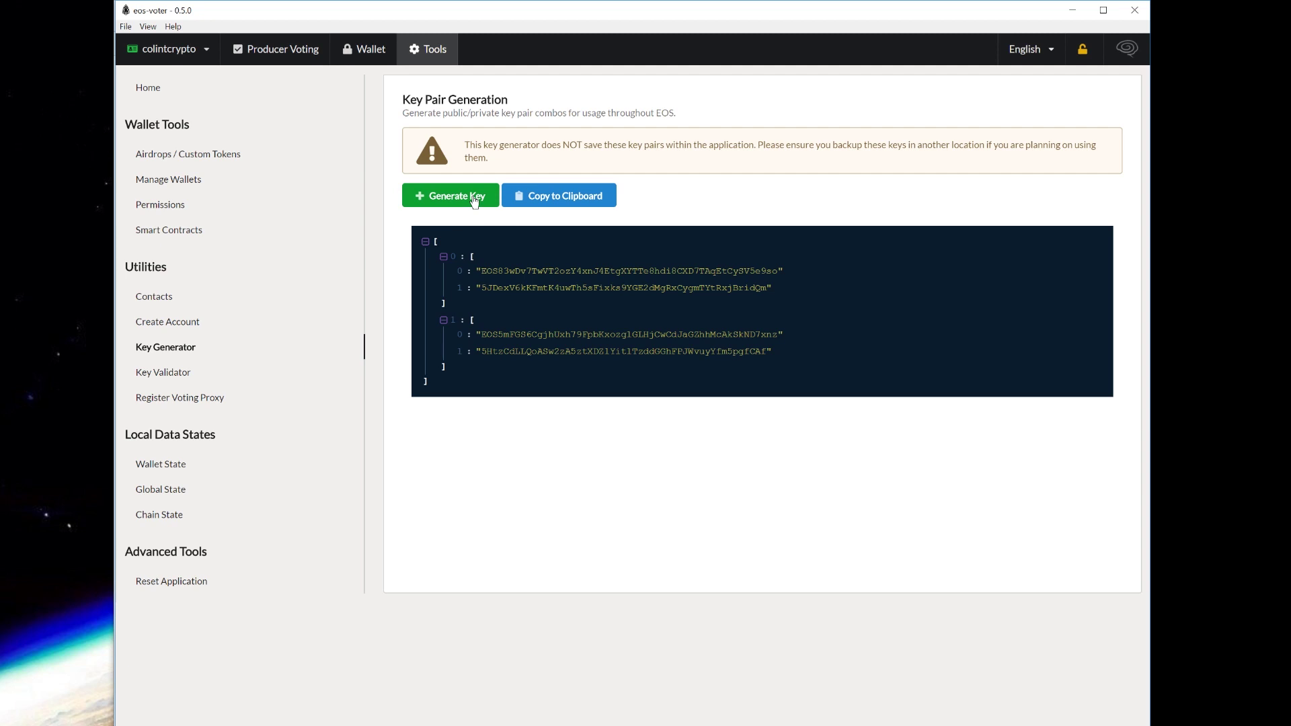
Select the generated private and public keys of both pairs, focusing on the second pair.
{"action": "double_click", "coordinate": [554, 285]}
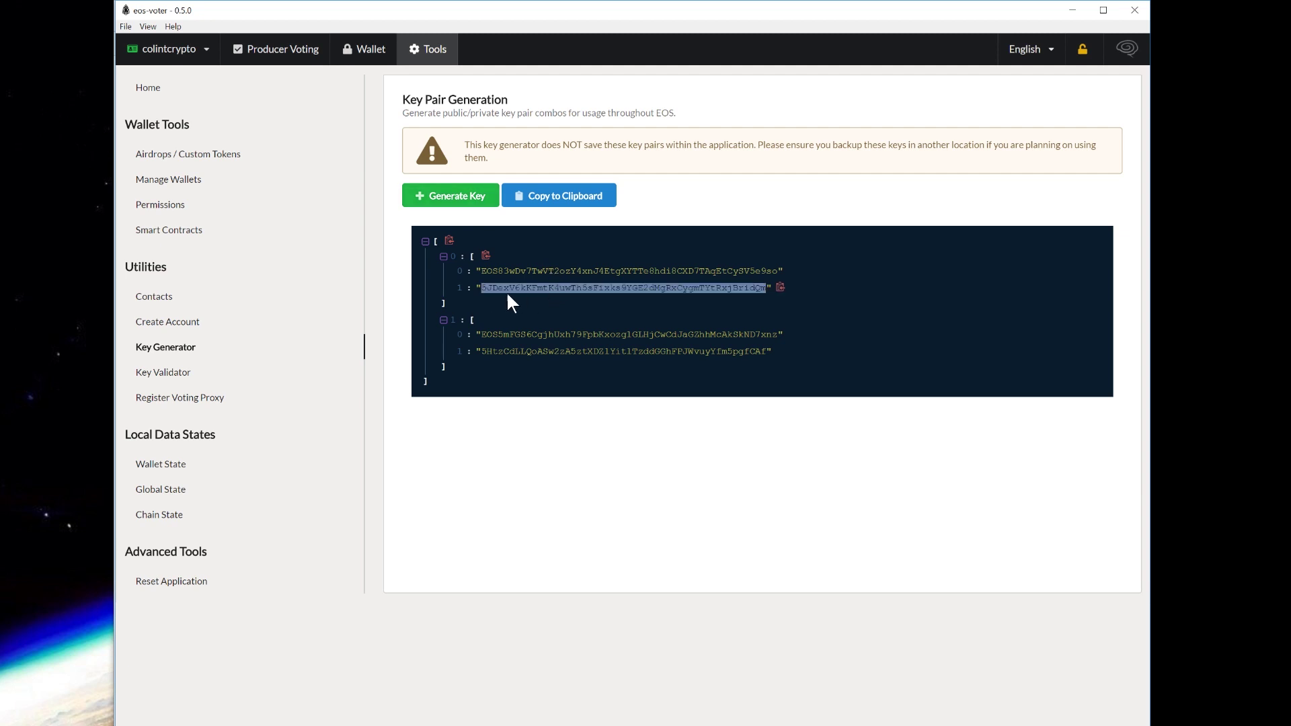
{"action": "double_click", "coordinate": [572, 352]}
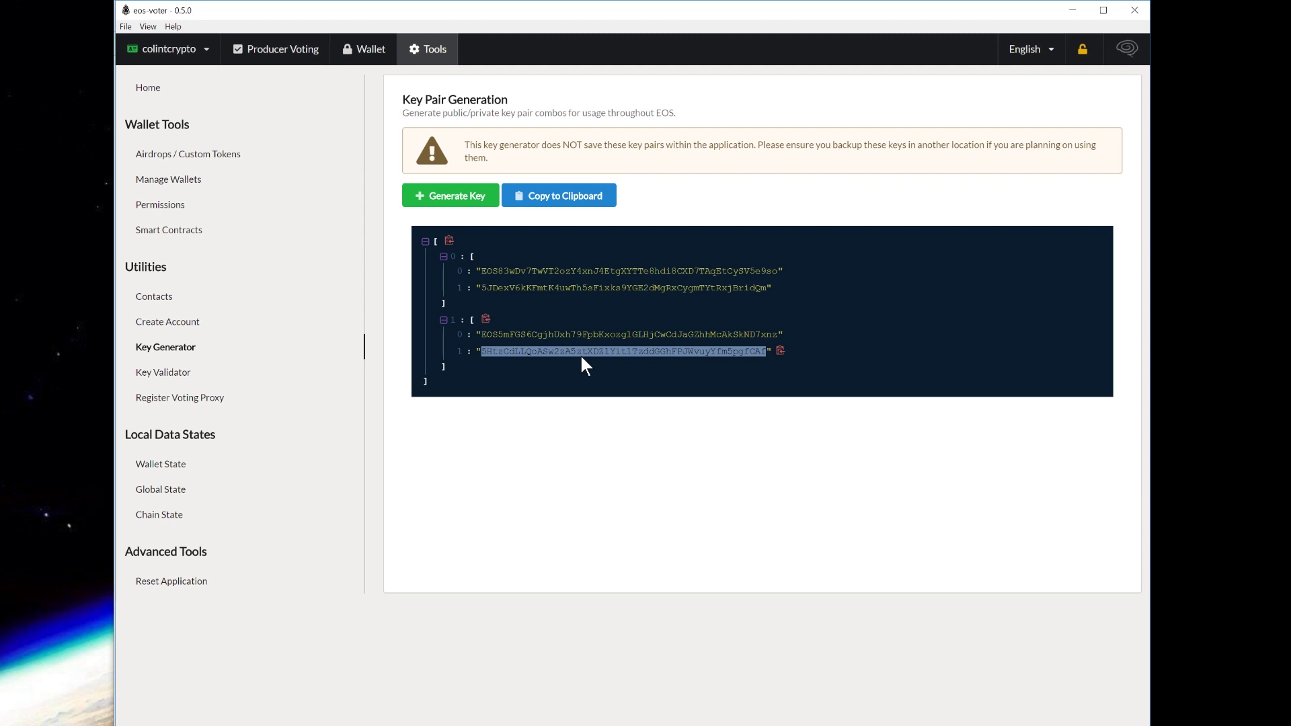
{"action": "double_click", "coordinate": [622, 333]}
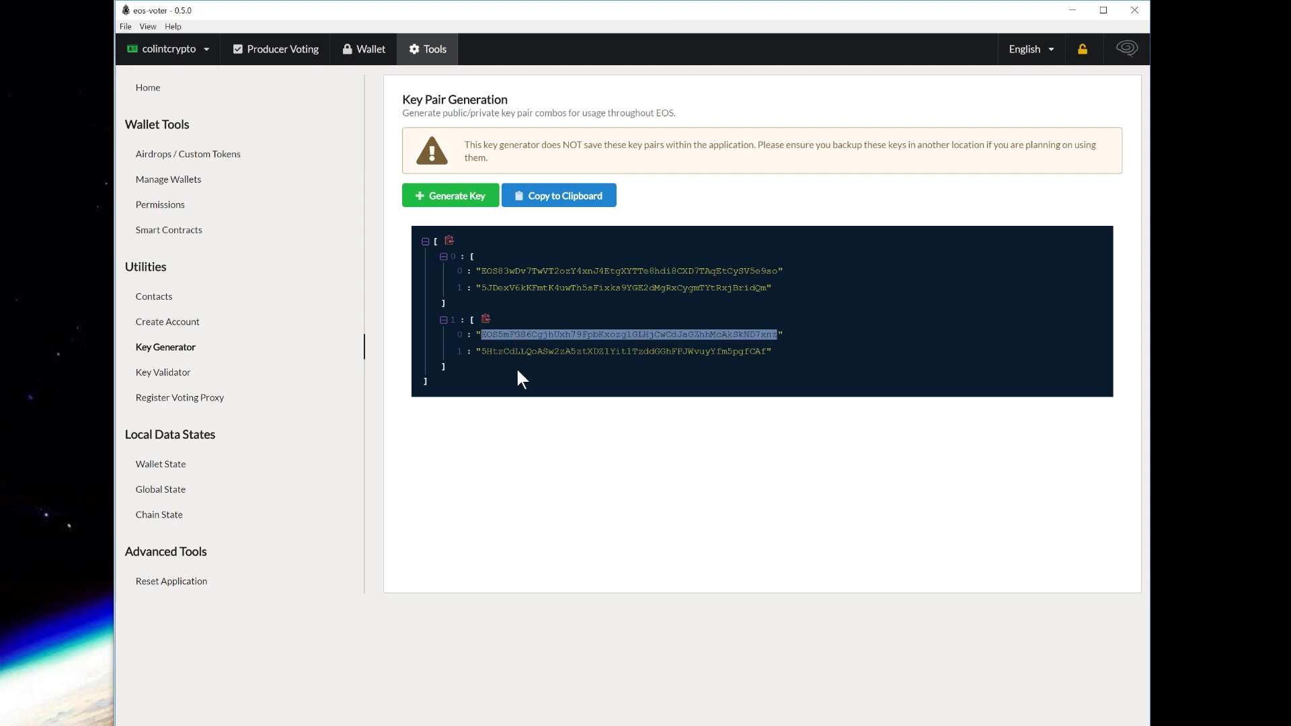
{"action": "double_click", "coordinate": [509, 350]}
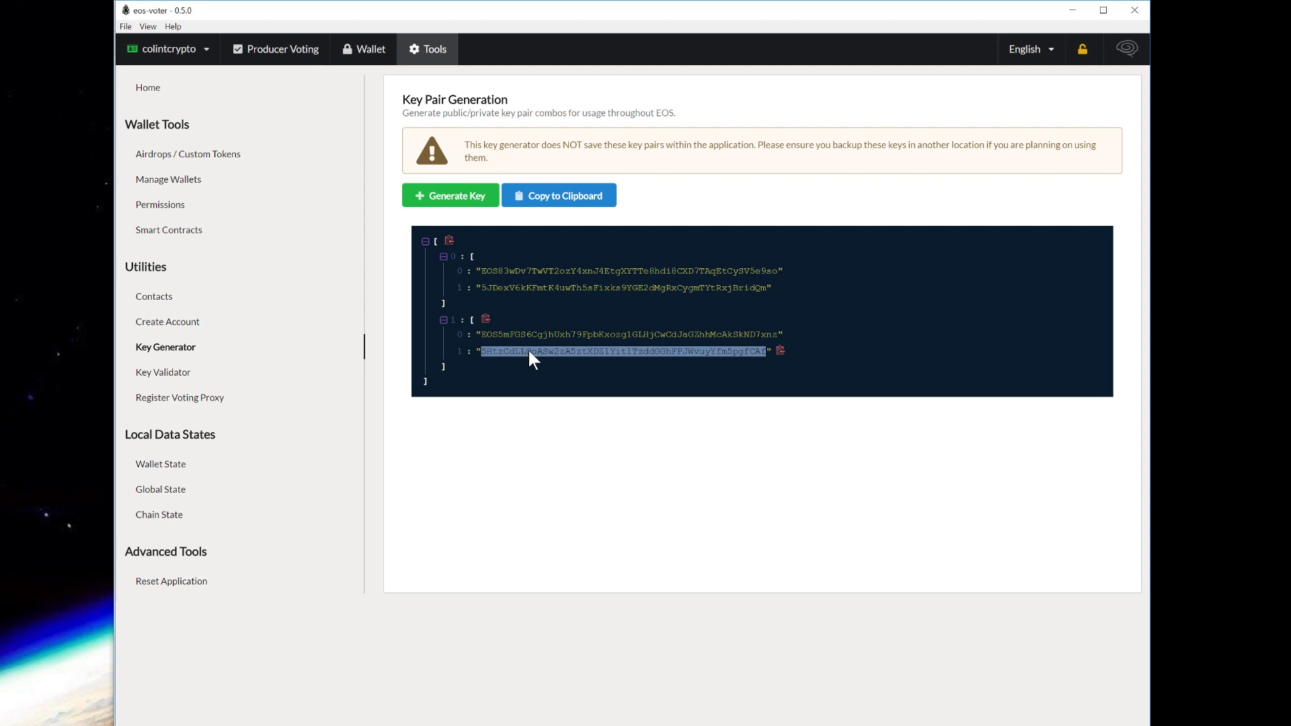
{"action": "double_click", "coordinate": [526, 332]}
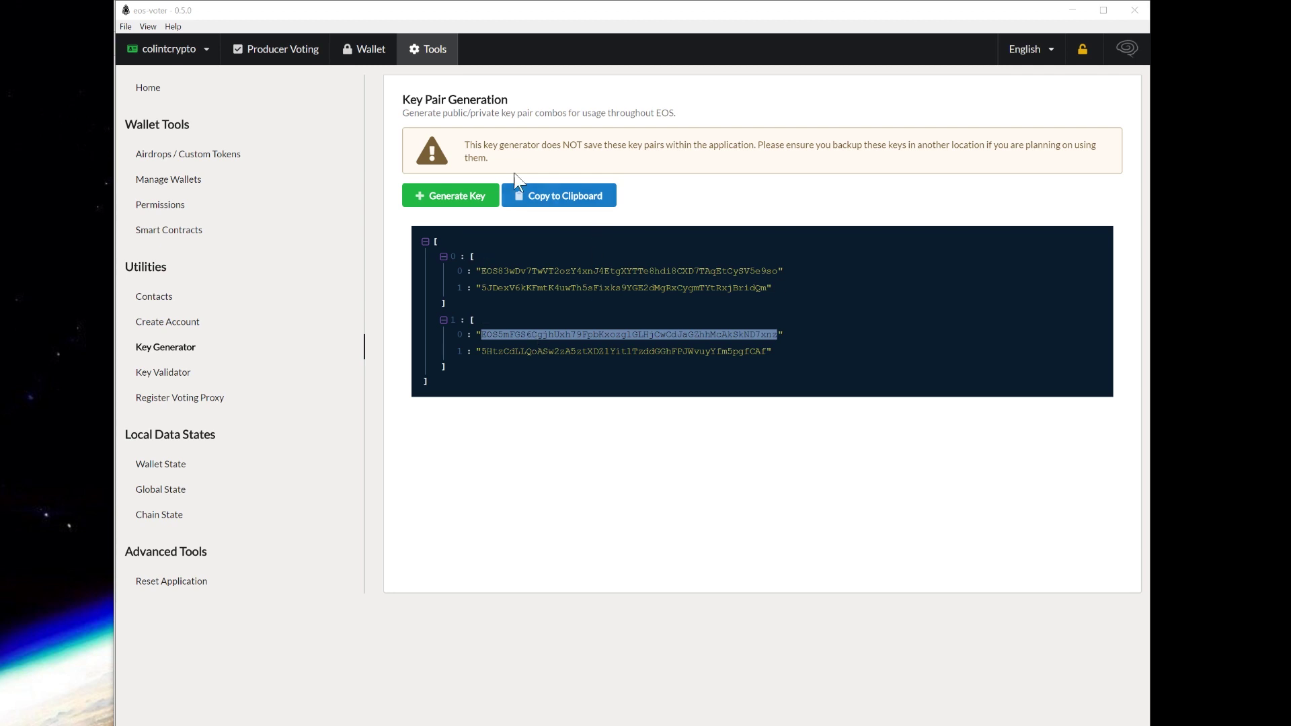
Return to Permissions and open Modify on the active permission, selecting its current public key.
{"action": "left_click", "coordinate": [176, 207]}
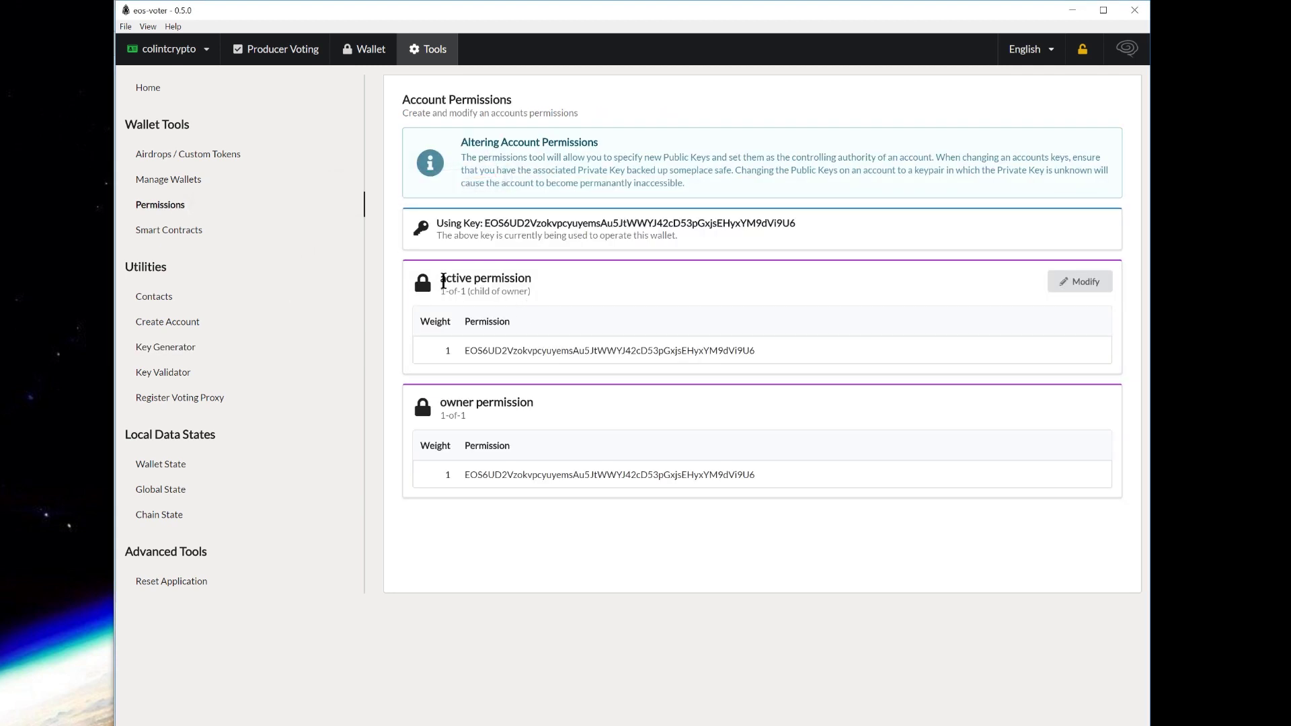
{"action": "left_click_drag", "start_coordinate": [441, 279], "coordinate": [529, 281]}
{"action": "mouse_move", "coordinate": [441, 402]}
{"action": "left_mouse_down"}
{"action": "mouse_move", "coordinate": [538, 412]}
{"action": "mouse_move", "coordinate": [441, 404]}
{"action": "left_mouse_up"}
{"action": "left_click", "coordinate": [530, 403]}
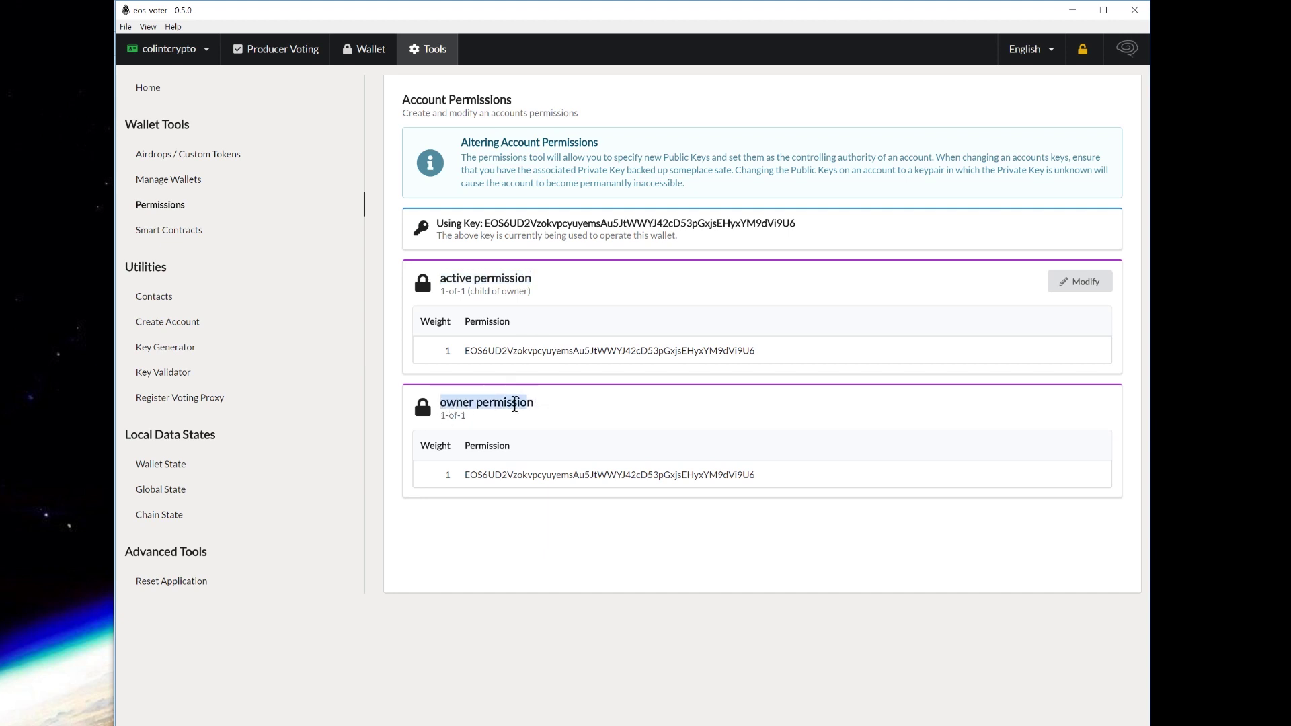
{"action": "left_click", "coordinate": [1079, 410]}
{"action": "left_click", "coordinate": [1069, 289]}
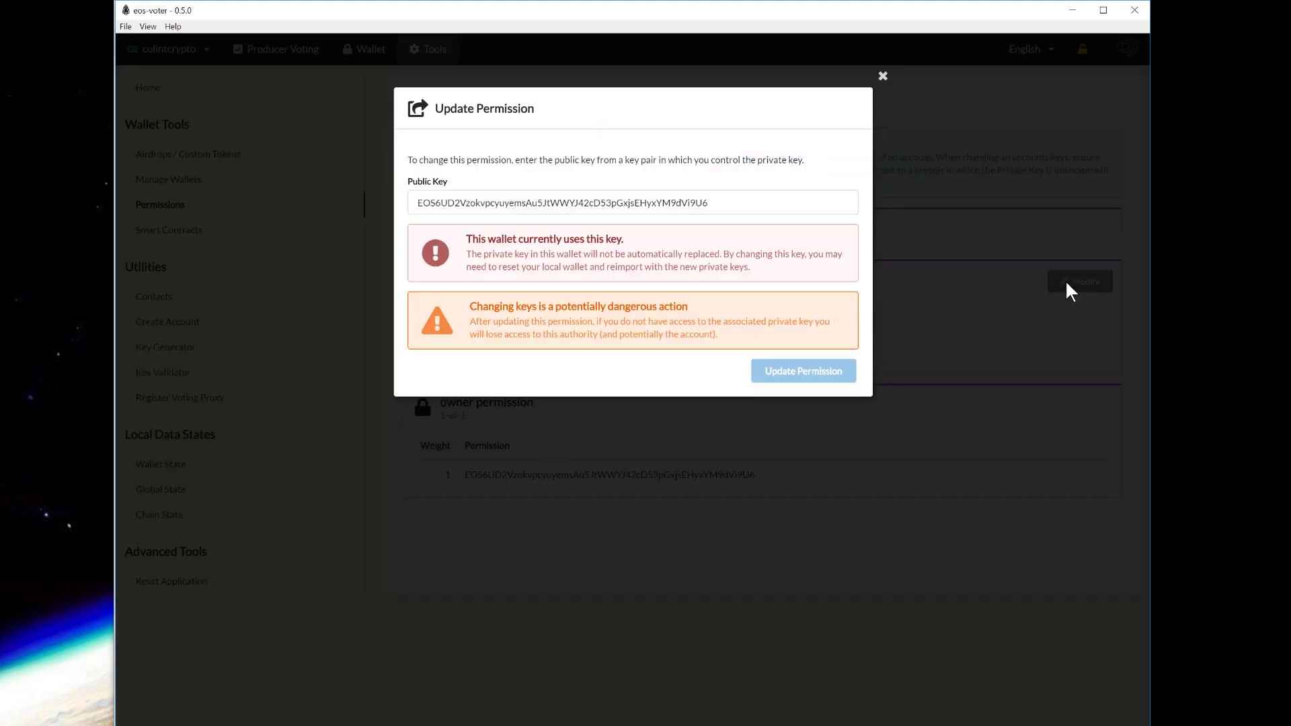
{"action": "double_click", "coordinate": [605, 203]}
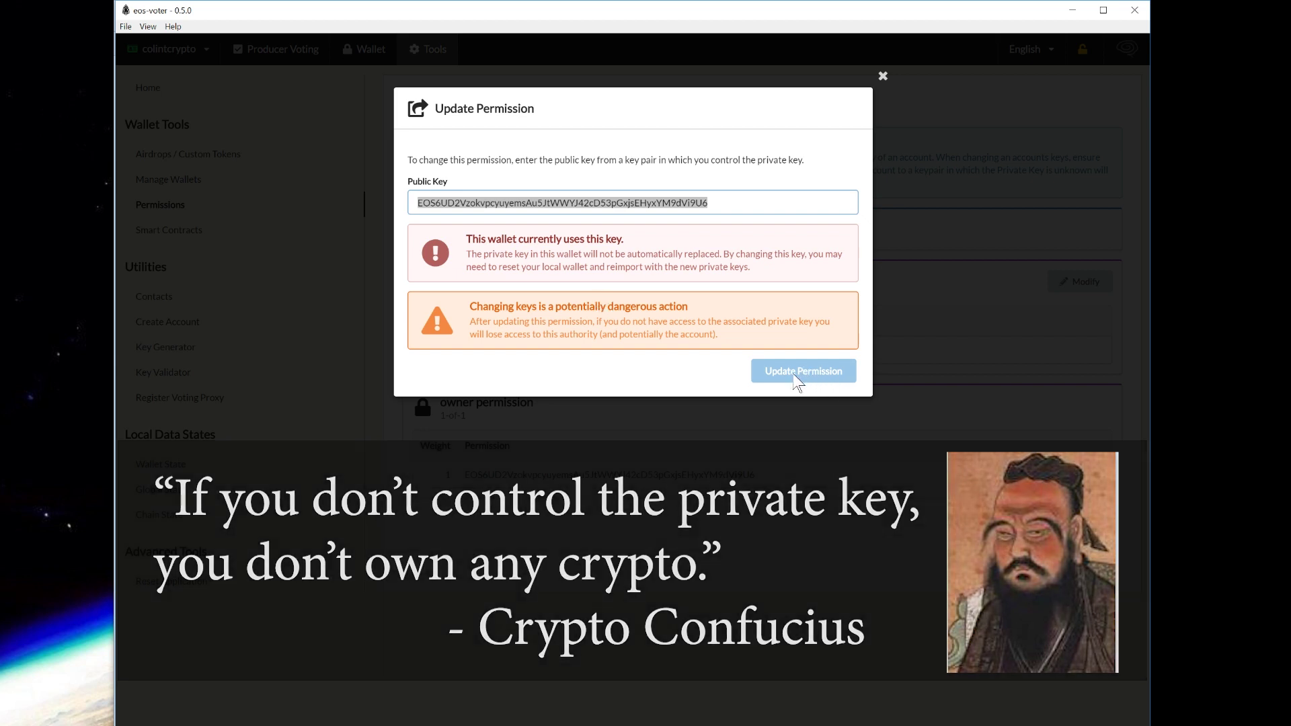
Replace the active key with the new public key, submit, and open the transaction on bloks.io.
{"action": "left_click", "coordinate": [739, 200]}
{"action": "left_click_drag", "start_coordinate": [739, 201], "coordinate": [343, 181]}
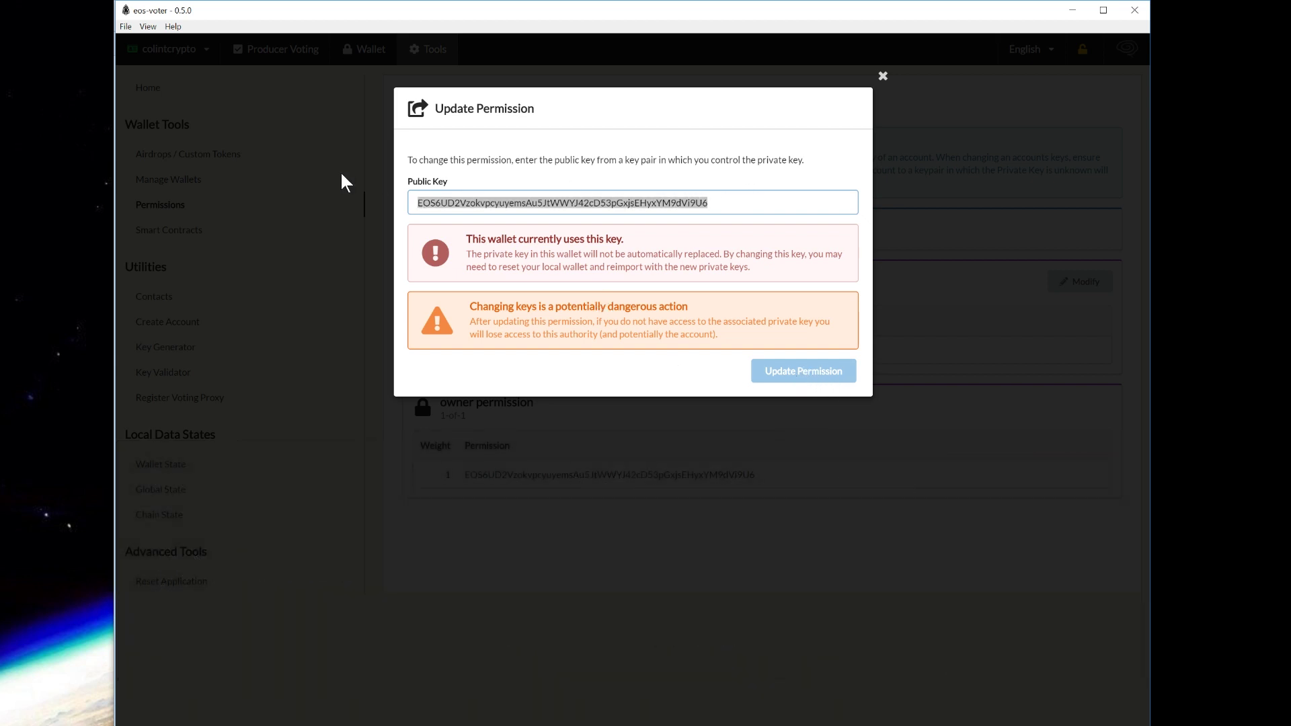
{"action": "key", "text": "BackSpace"}
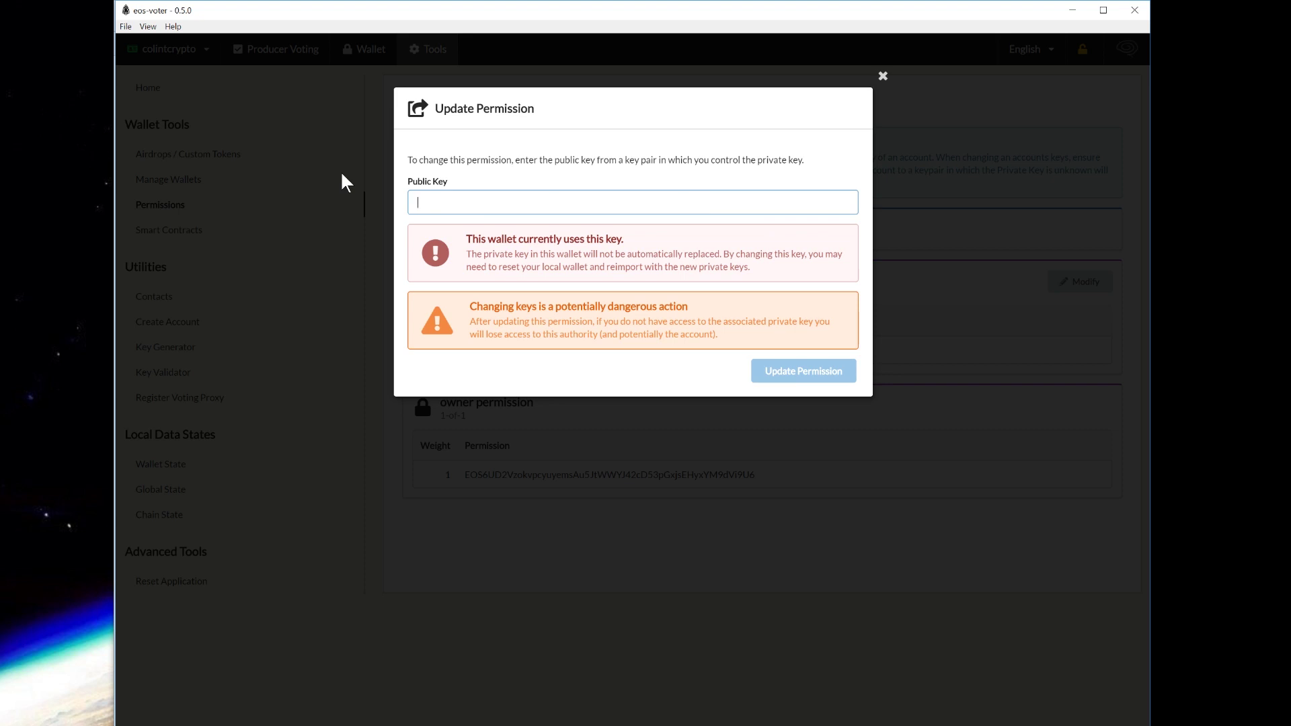
{"action": "type", "text": "EOS4yGMq9k5ovZsnYi58C3kx6bGu1FqRTAyWwbczeGnuYfDtqVqVJ"}
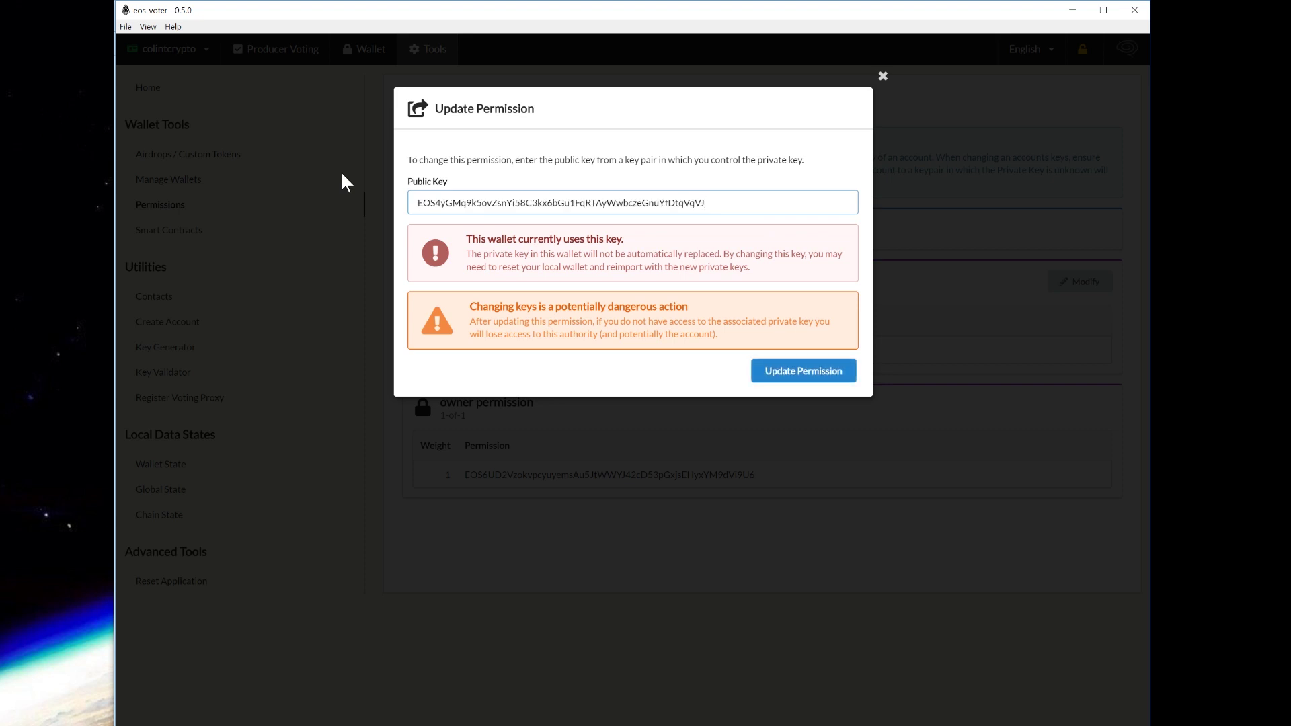
{"action": "left_click", "coordinate": [800, 379]}
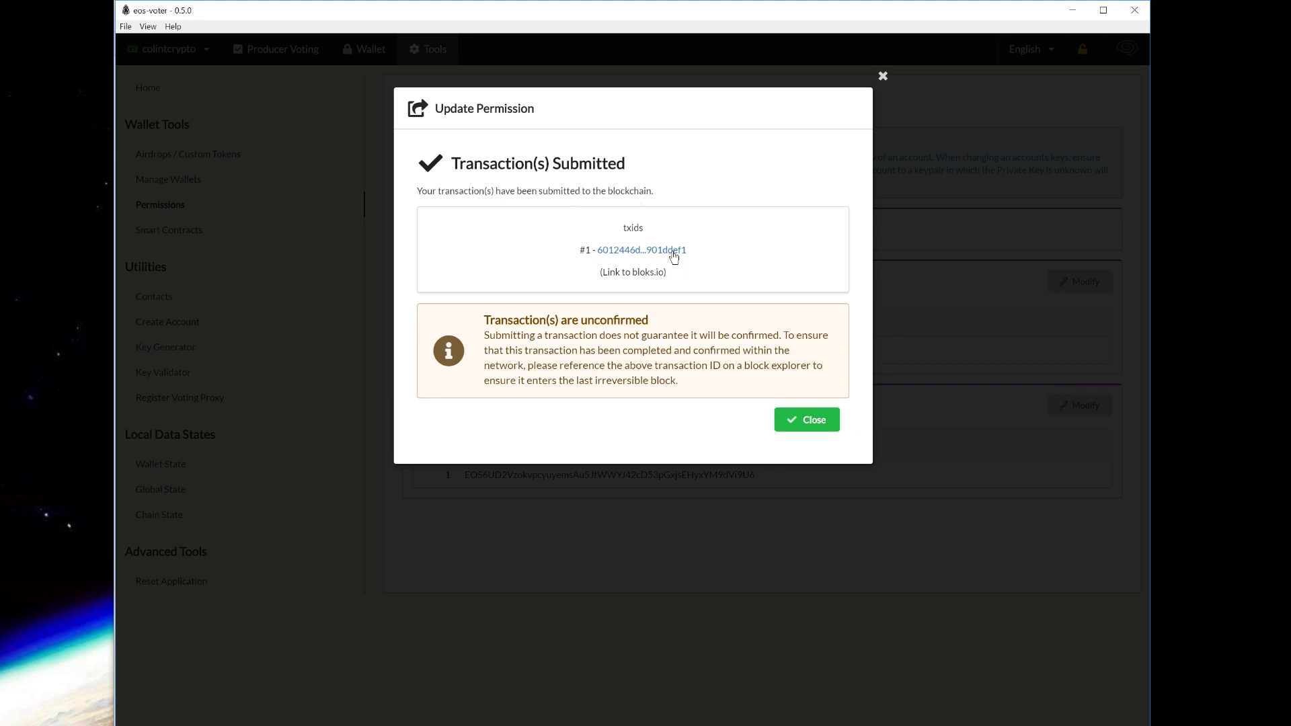
{"action": "left_click", "coordinate": [674, 251]}
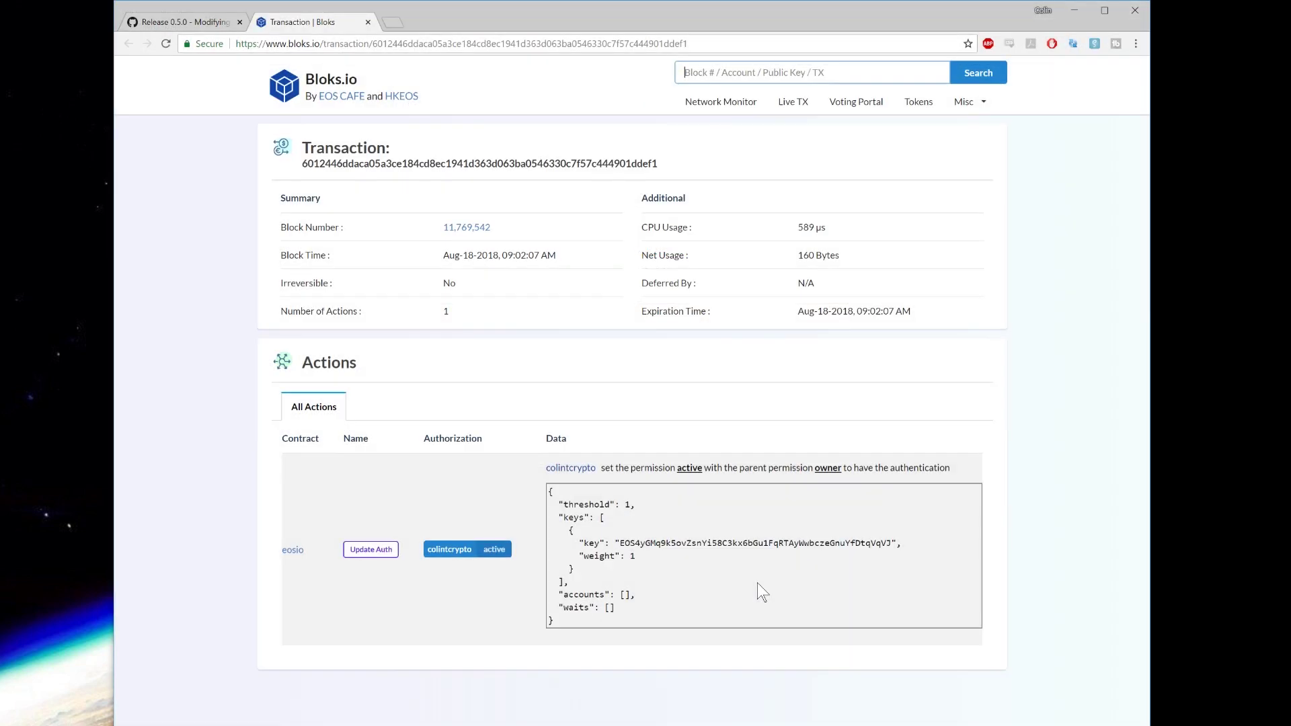
Verify the new public key in the Update Auth data on bloks.io.
{"action": "double_click", "coordinate": [676, 542]}
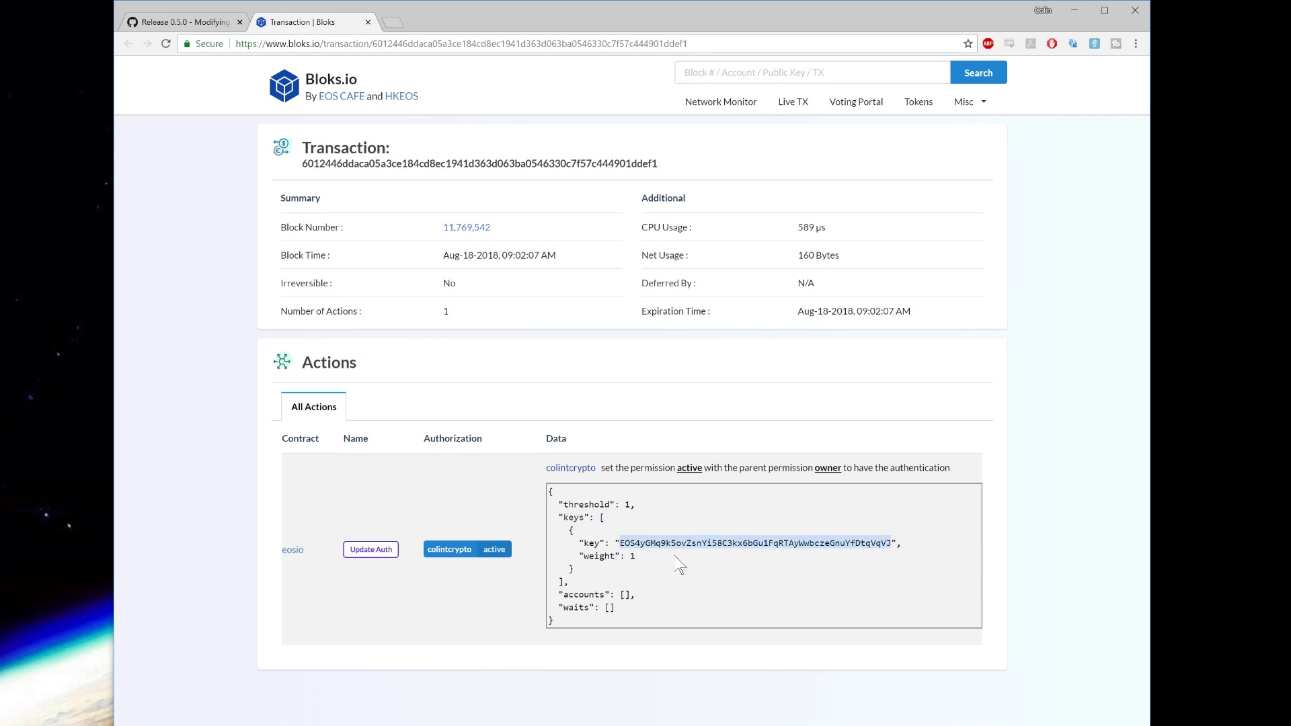
{"action": "left_click", "coordinate": [674, 564]}
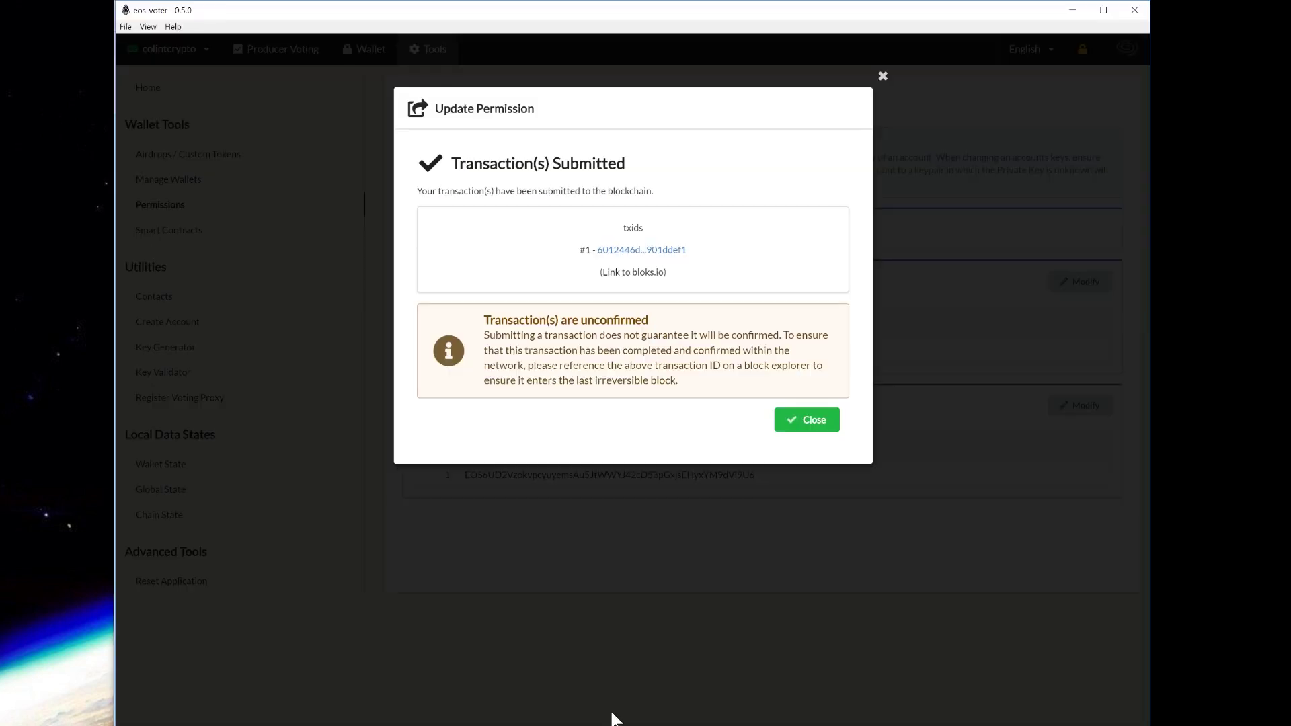
{"action": "left_click", "coordinate": [785, 422]}
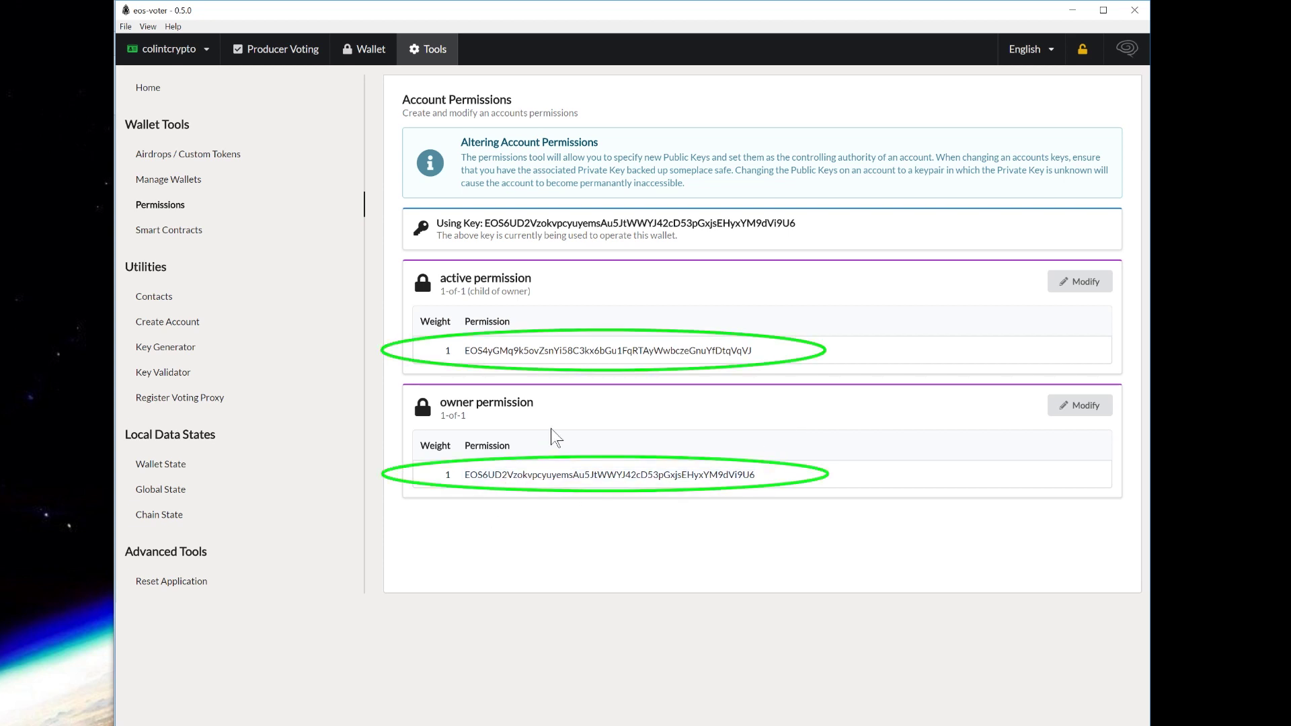
{"action": "double_click", "coordinate": [572, 474]}
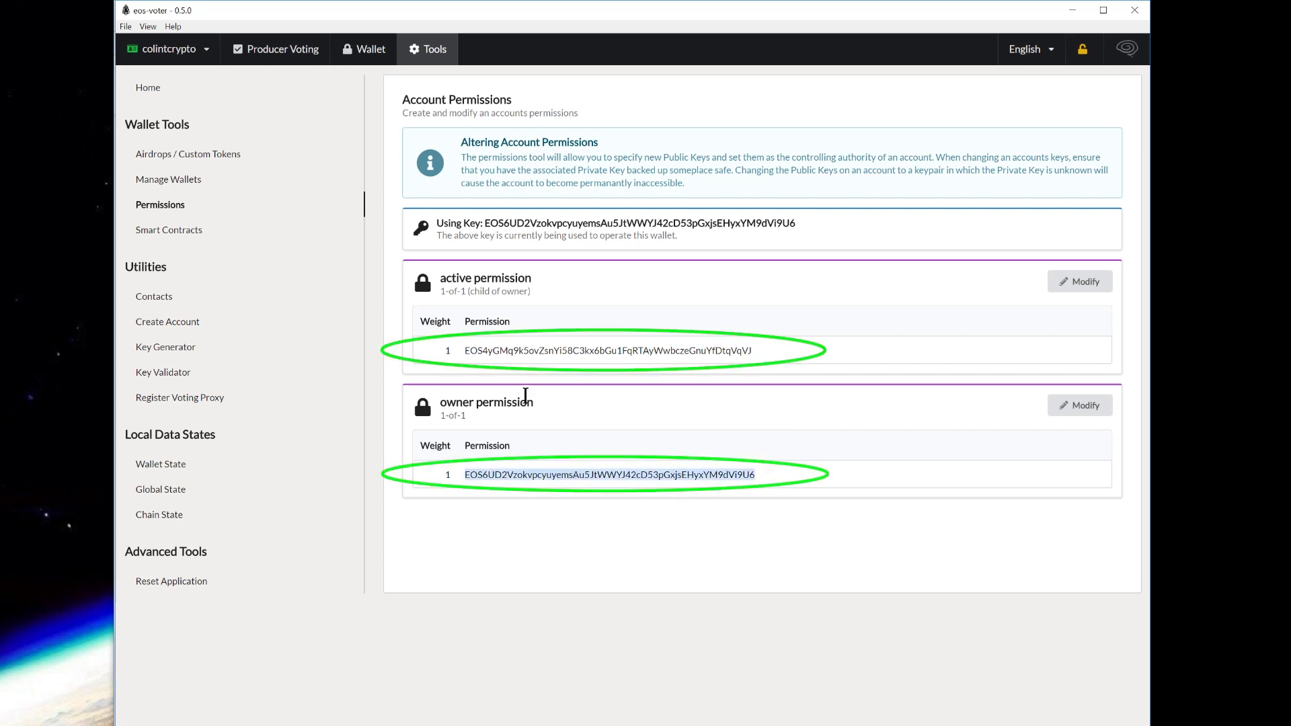
{"action": "double_click", "coordinate": [544, 348]}
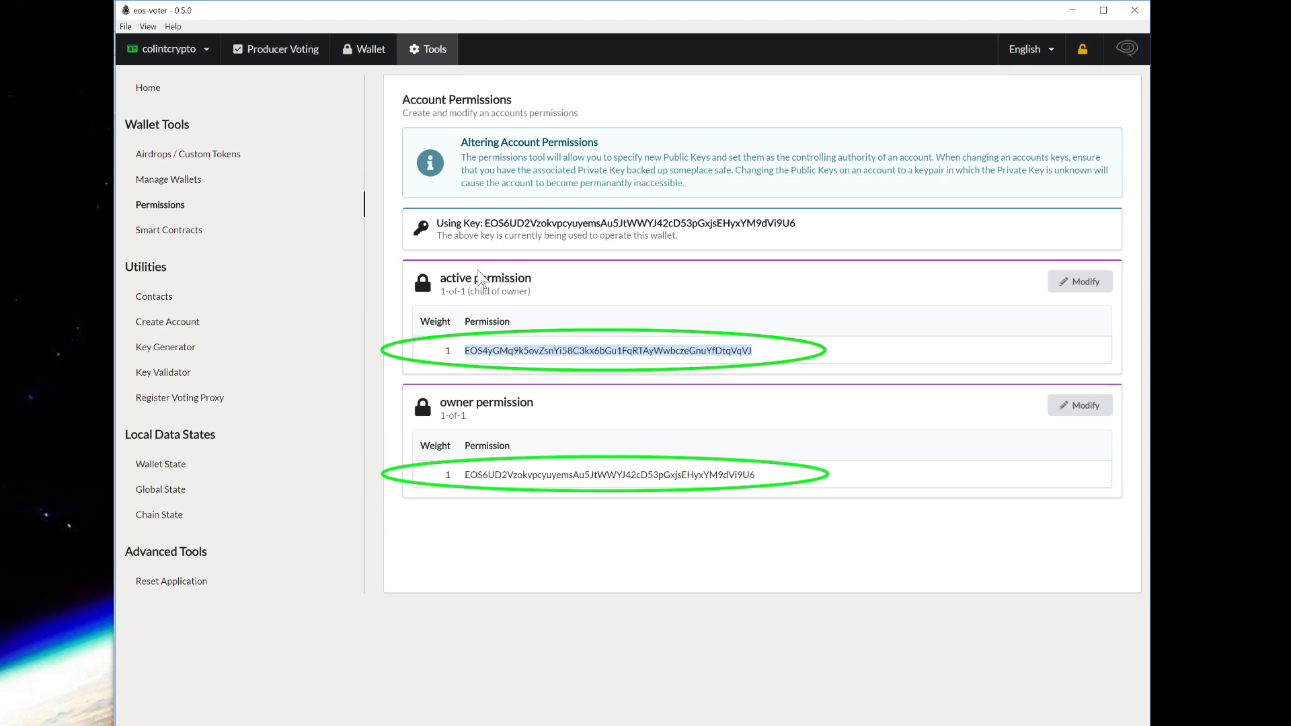
{"action": "left_click", "coordinate": [532, 378]}
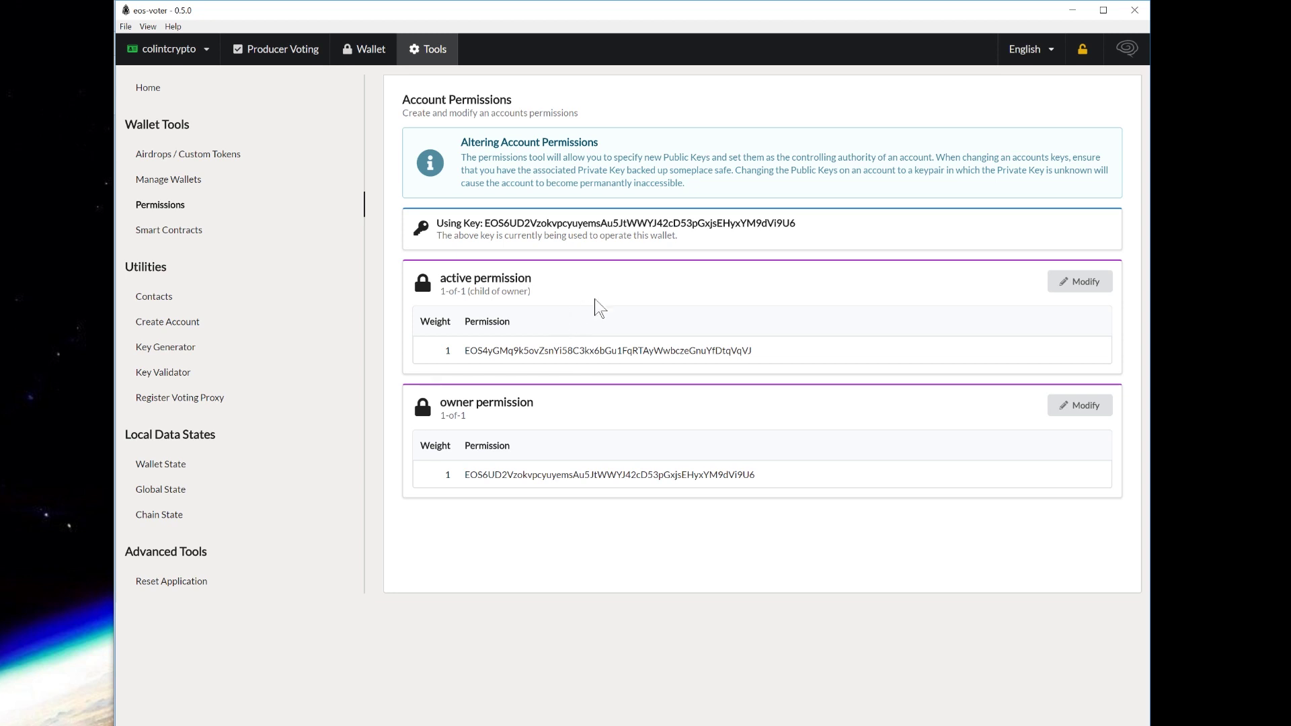
{"action": "double_click", "coordinate": [508, 273]}
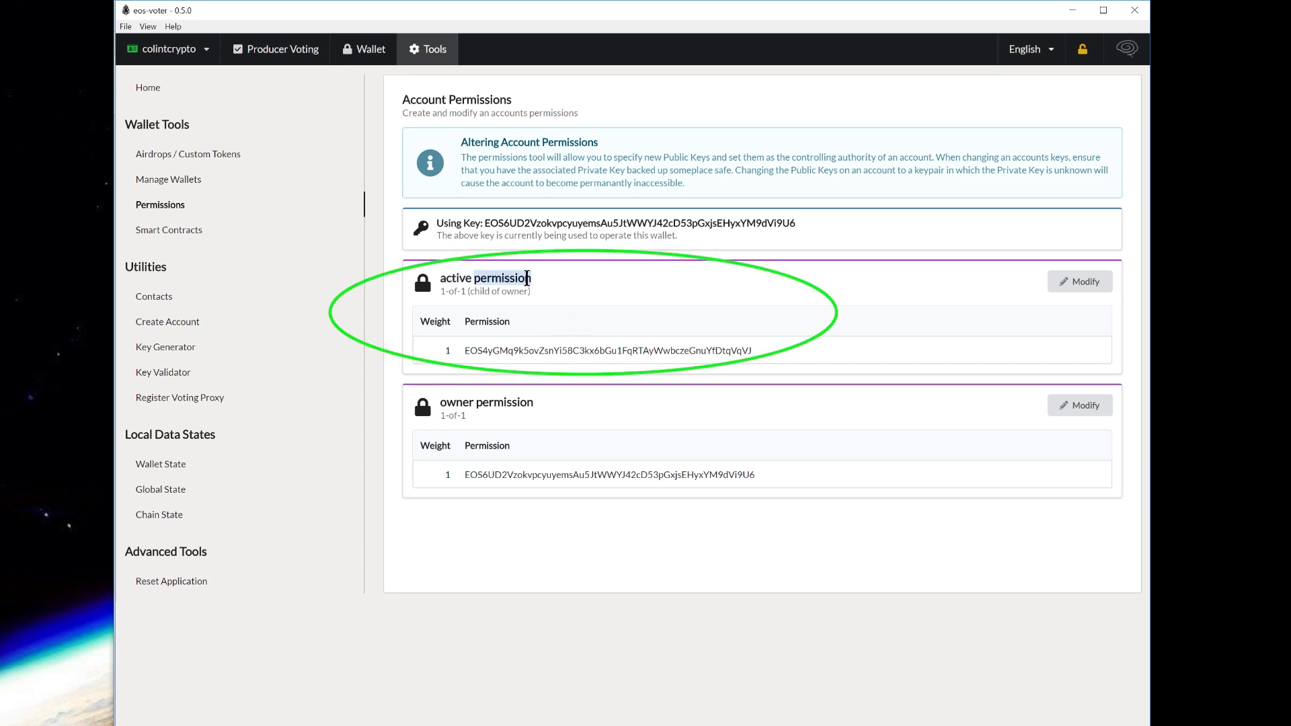
{"action": "left_click_drag", "start_coordinate": [507, 273], "coordinate": [472, 275]}
{"action": "double_click", "coordinate": [502, 279]}
{"action": "left_click", "coordinate": [509, 402]}
{"action": "left_click_drag", "start_coordinate": [443, 403], "coordinate": [533, 403]}
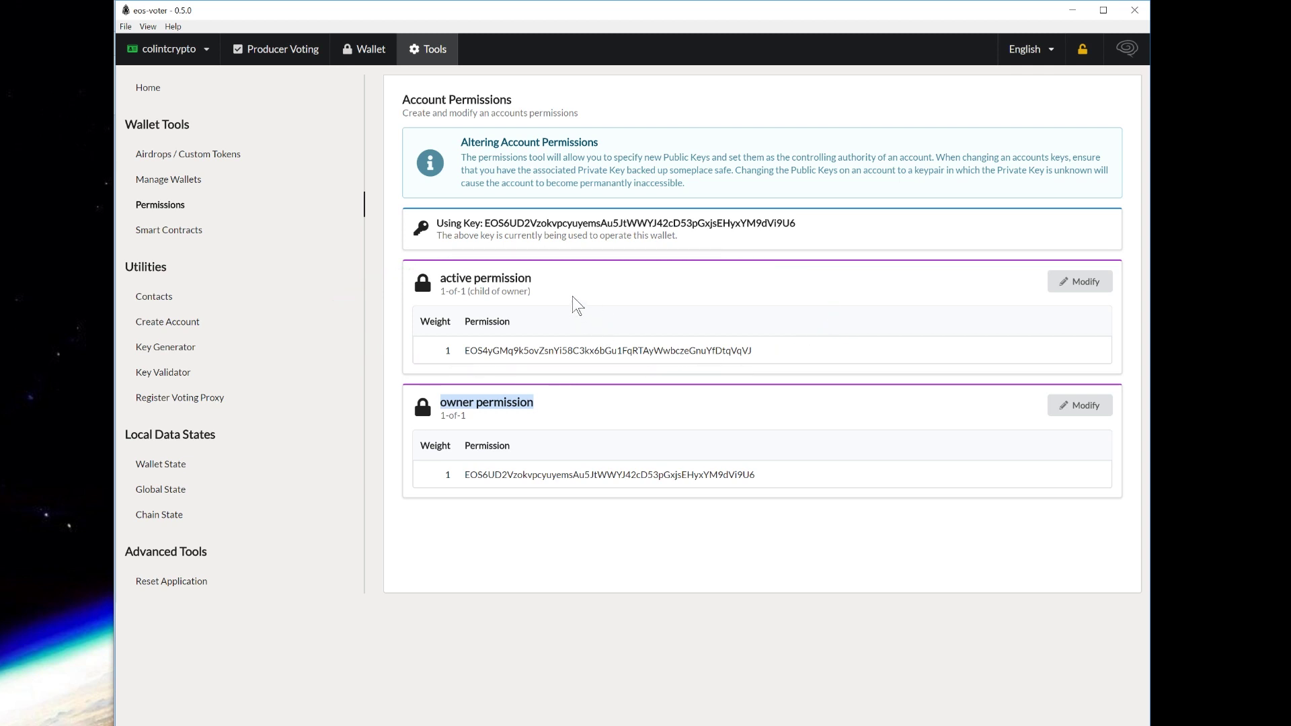
{"action": "left_click", "coordinate": [540, 406]}
{"action": "double_click", "coordinate": [449, 402]}
{"action": "double_click", "coordinate": [483, 402]}
{"action": "left_click", "coordinate": [454, 277]}
{"action": "double_click", "coordinate": [454, 278]}
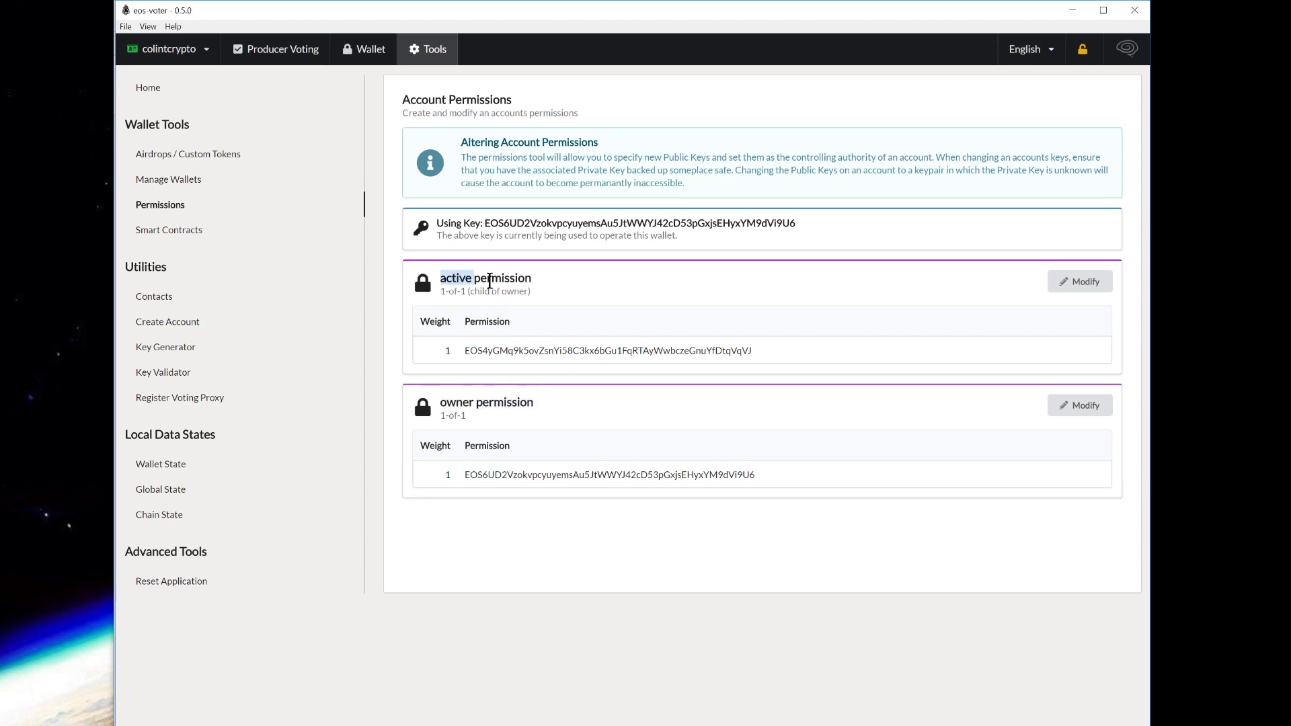
{"action": "double_click", "coordinate": [502, 475]}
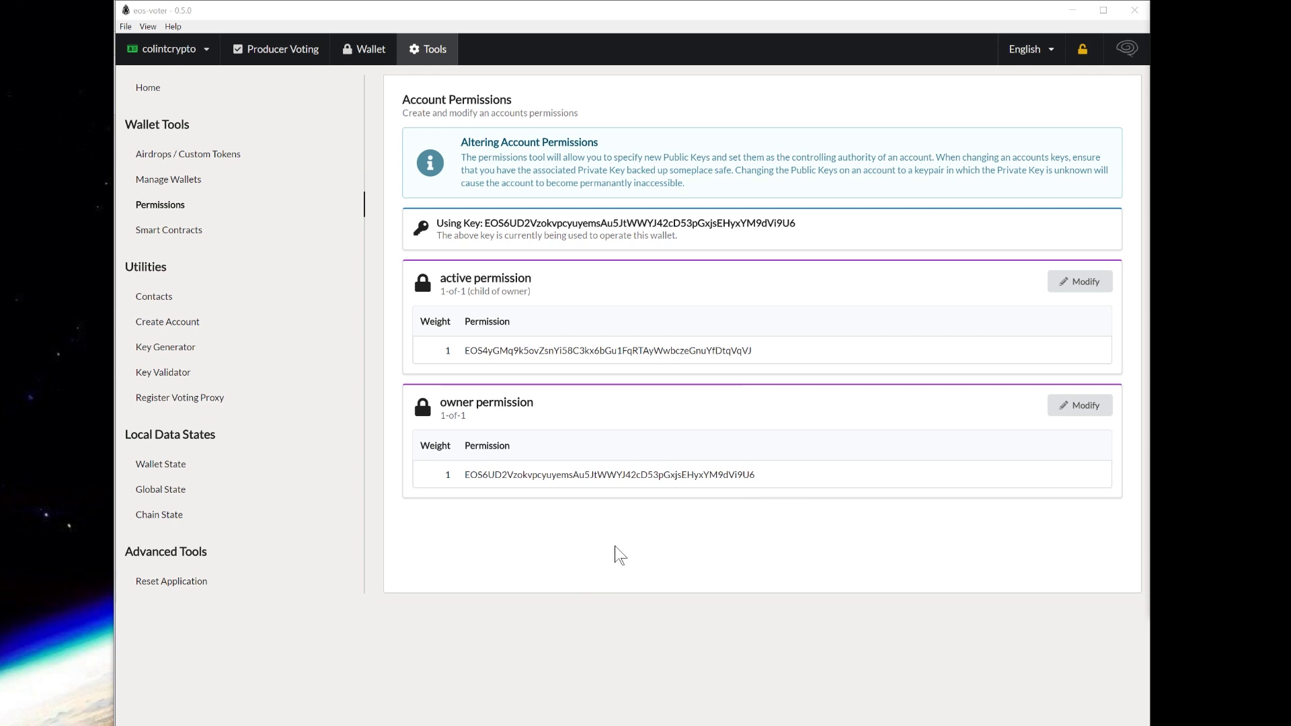
{"action": "left_click_drag", "start_coordinate": [438, 226], "coordinate": [483, 226]}
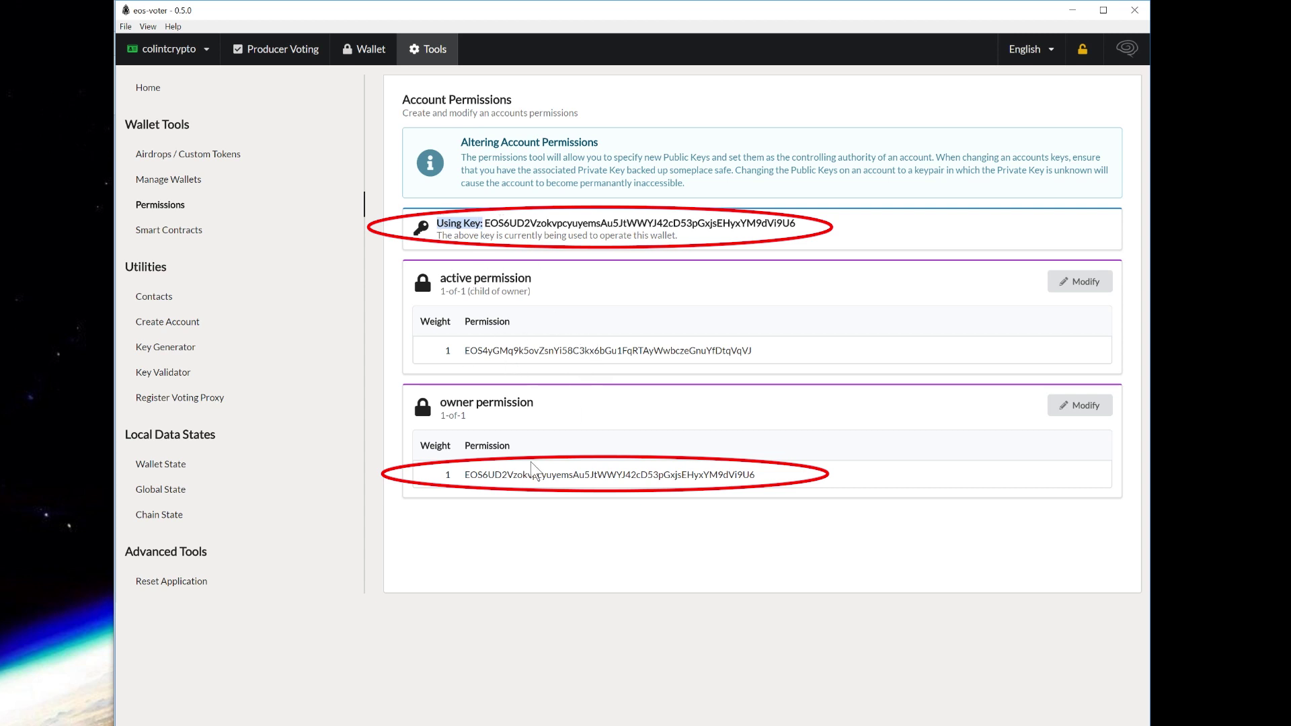
Go to the Reset Application page with its warning about deleting local wallets and settings.
{"action": "left_click", "coordinate": [603, 267]}
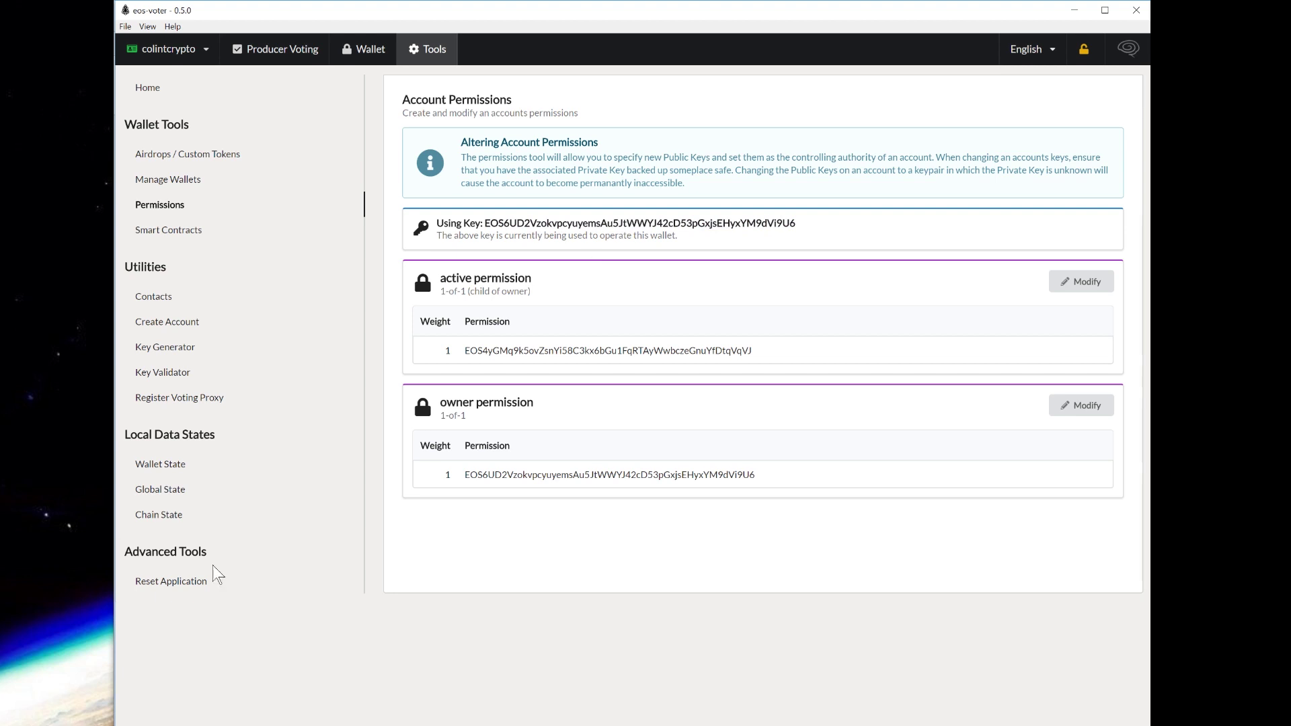
{"action": "left_click", "coordinate": [200, 582]}
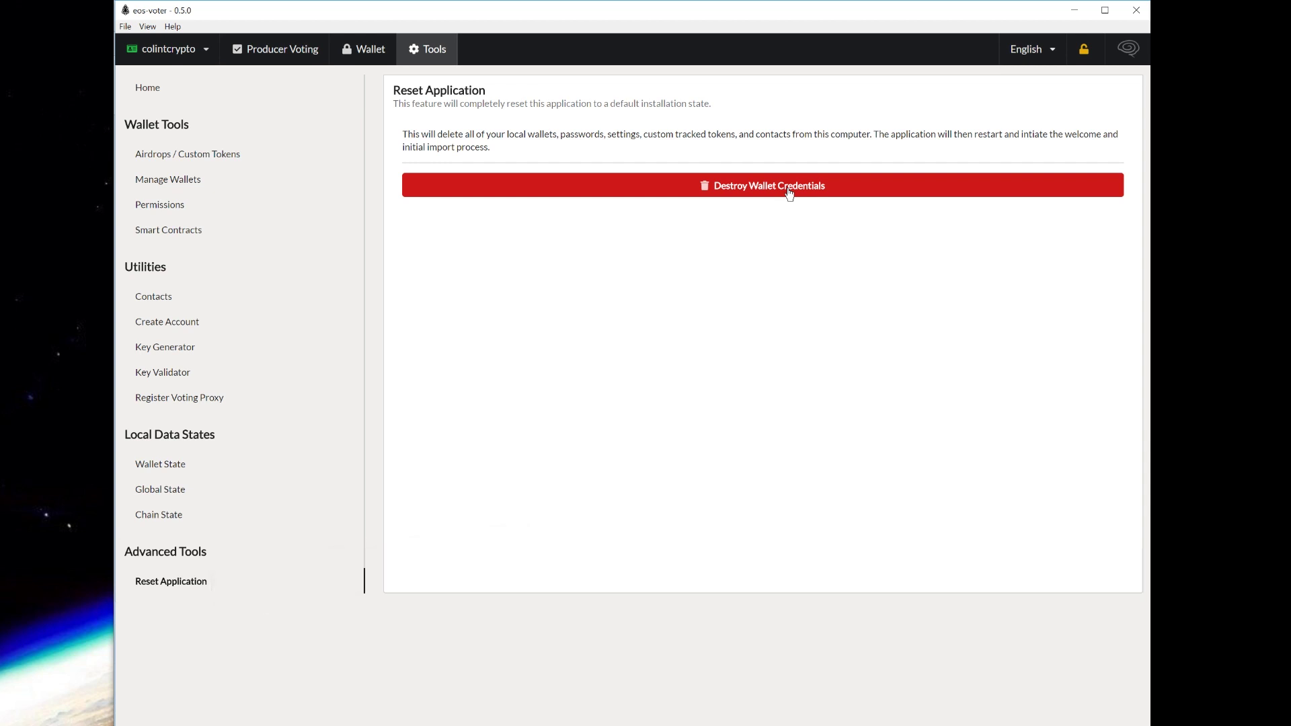
Confirm destroying wallet credentials, connect to the server, and look up the account by name.
{"action": "left_click", "coordinate": [790, 195]}
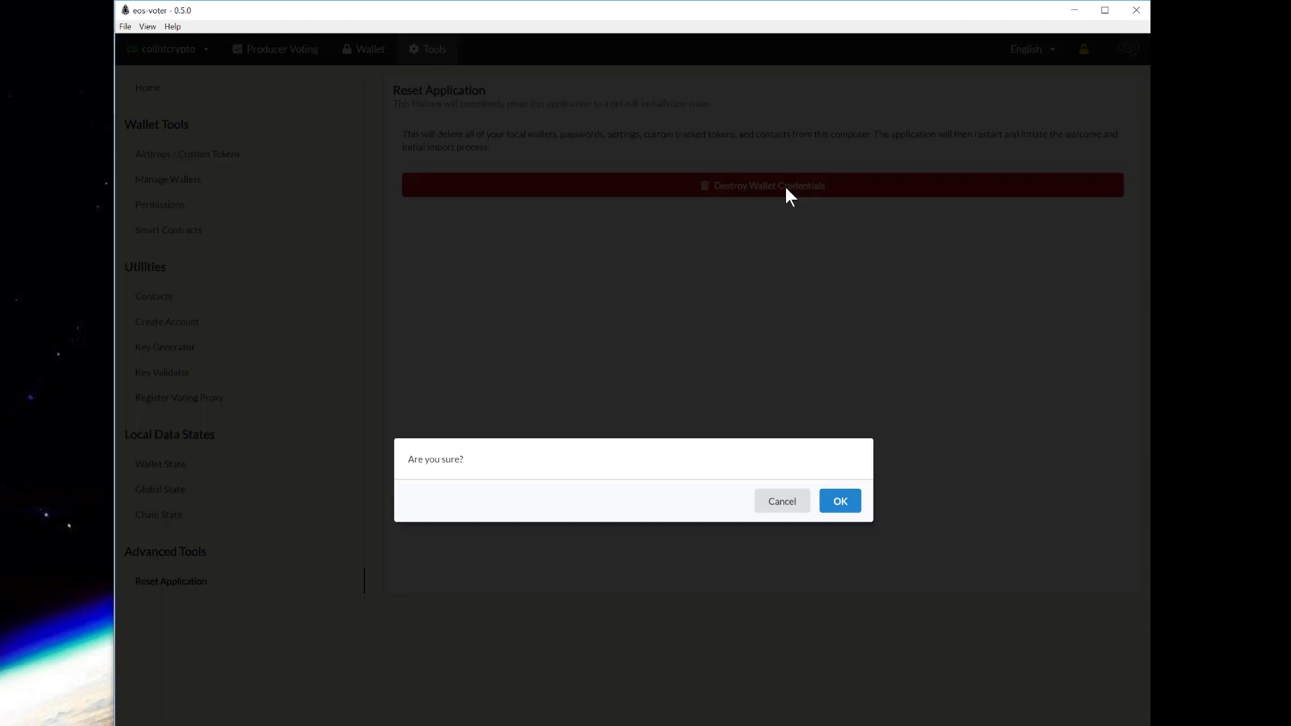
{"action": "left_click", "coordinate": [840, 501]}
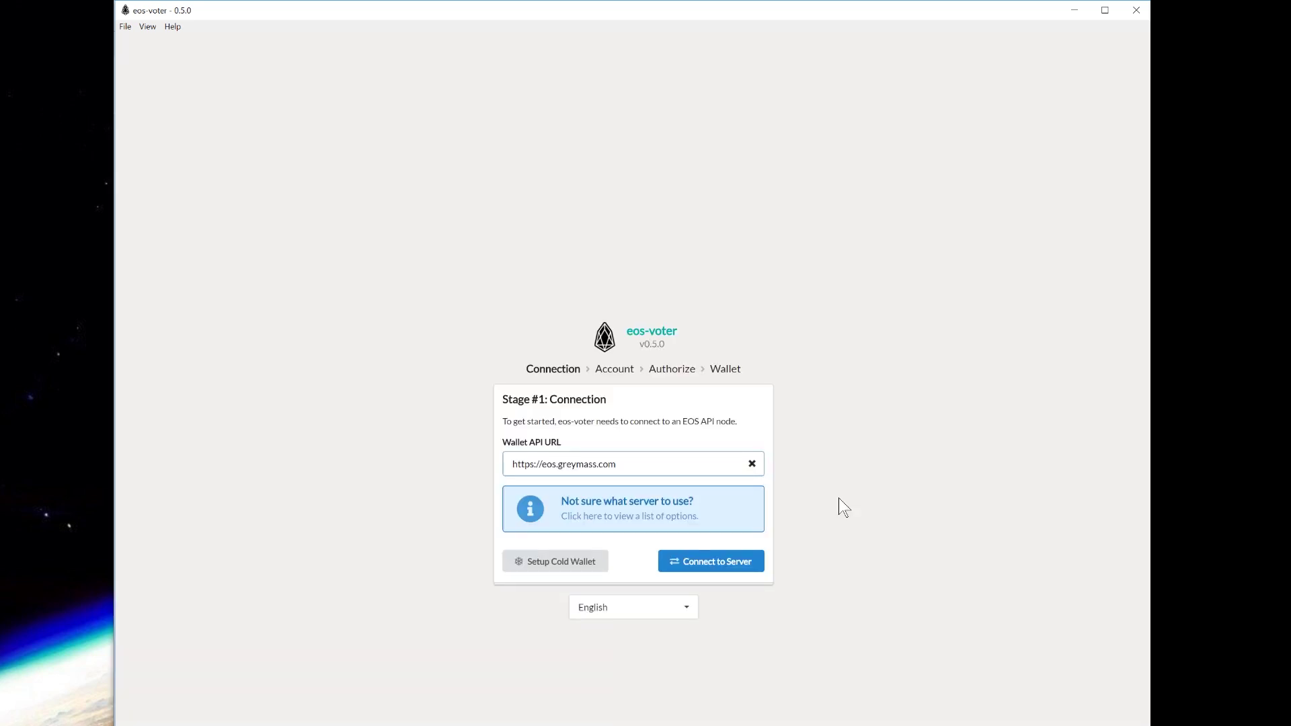
{"action": "left_click", "coordinate": [702, 567]}
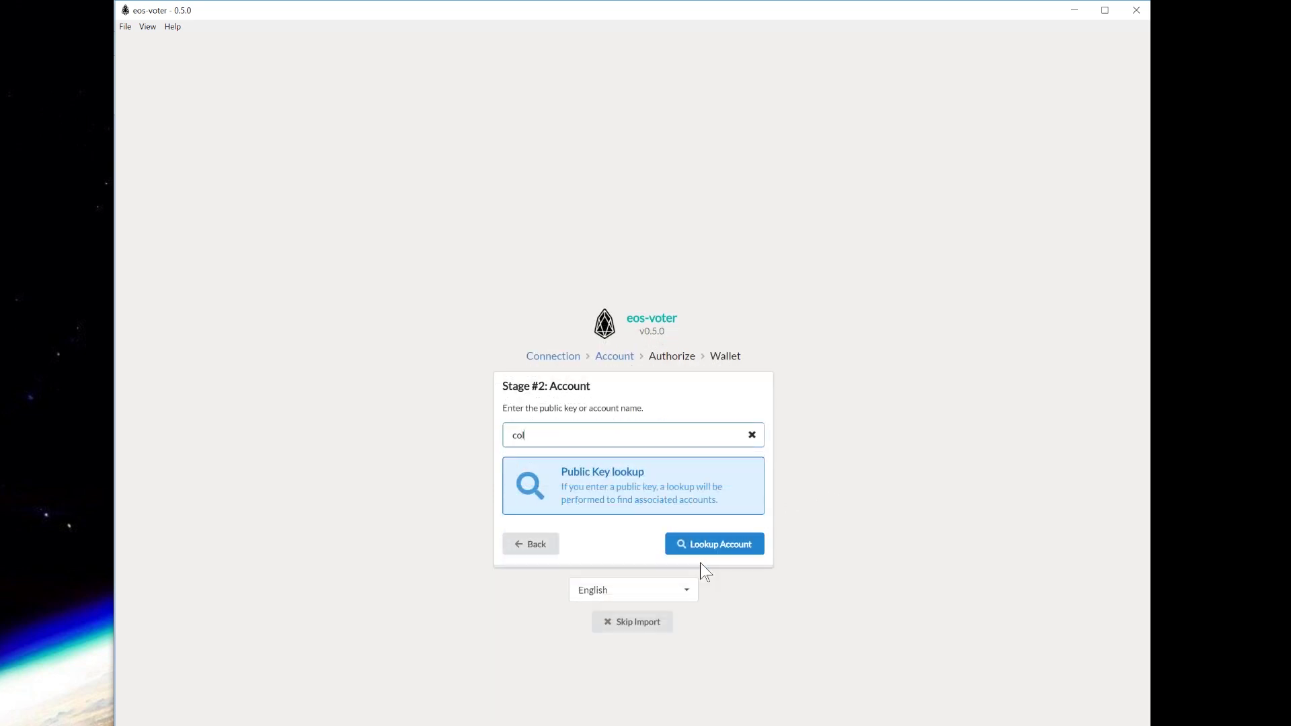
{"action": "left_click", "coordinate": [712, 547]}
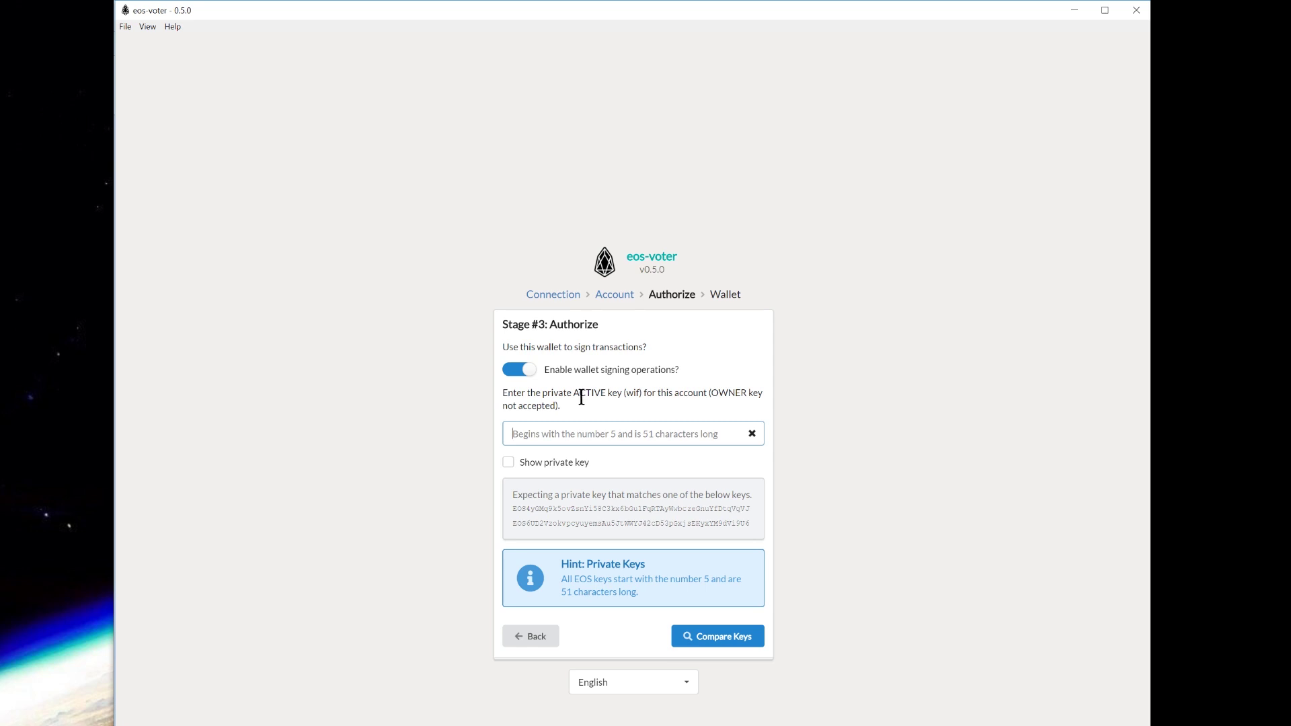
Paste the active private key and compare it against the expected public keys.
{"action": "key", "text": "ctrl+v"}
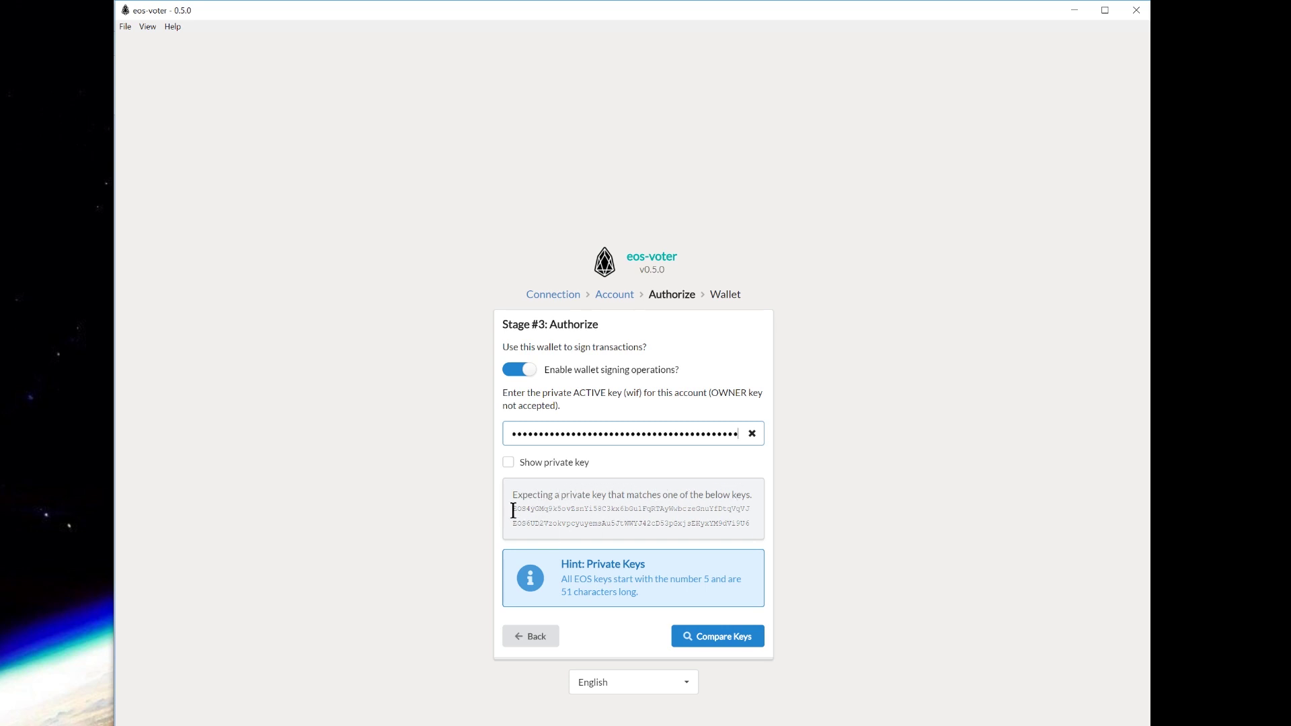
{"action": "left_click_drag", "start_coordinate": [513, 511], "coordinate": [666, 524]}
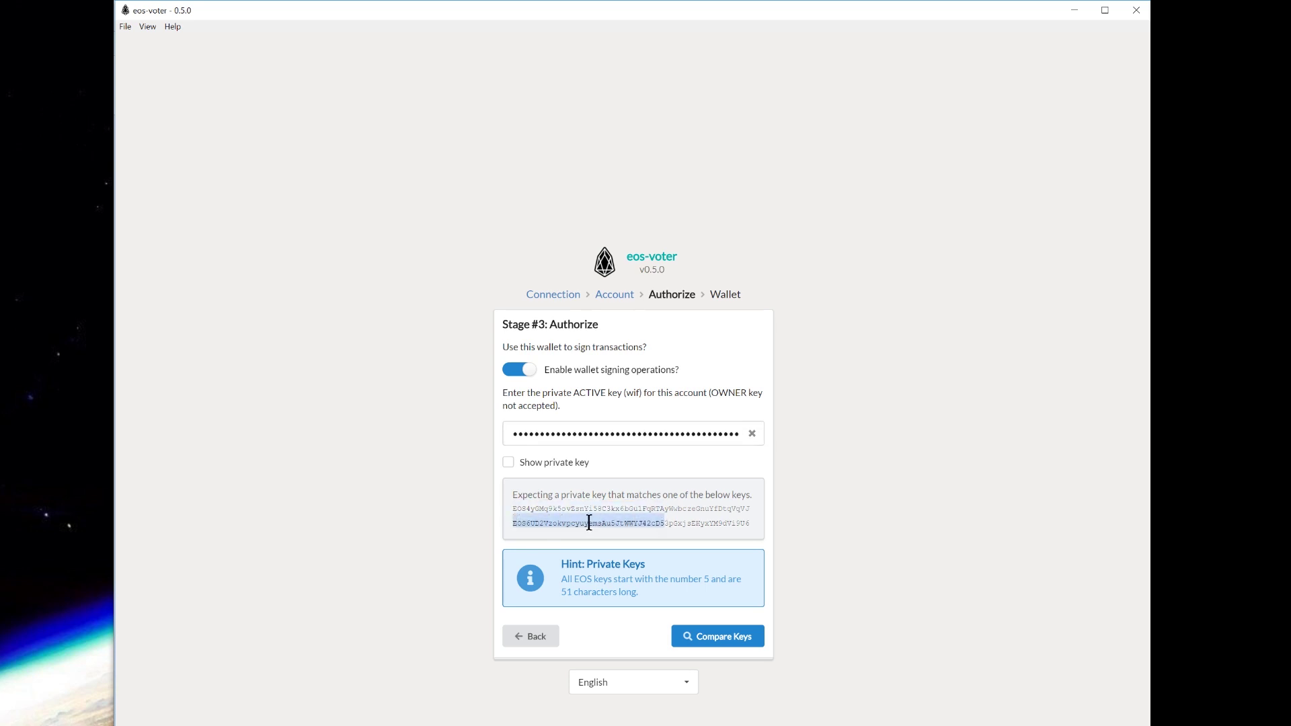
{"action": "double_click", "coordinate": [571, 511]}
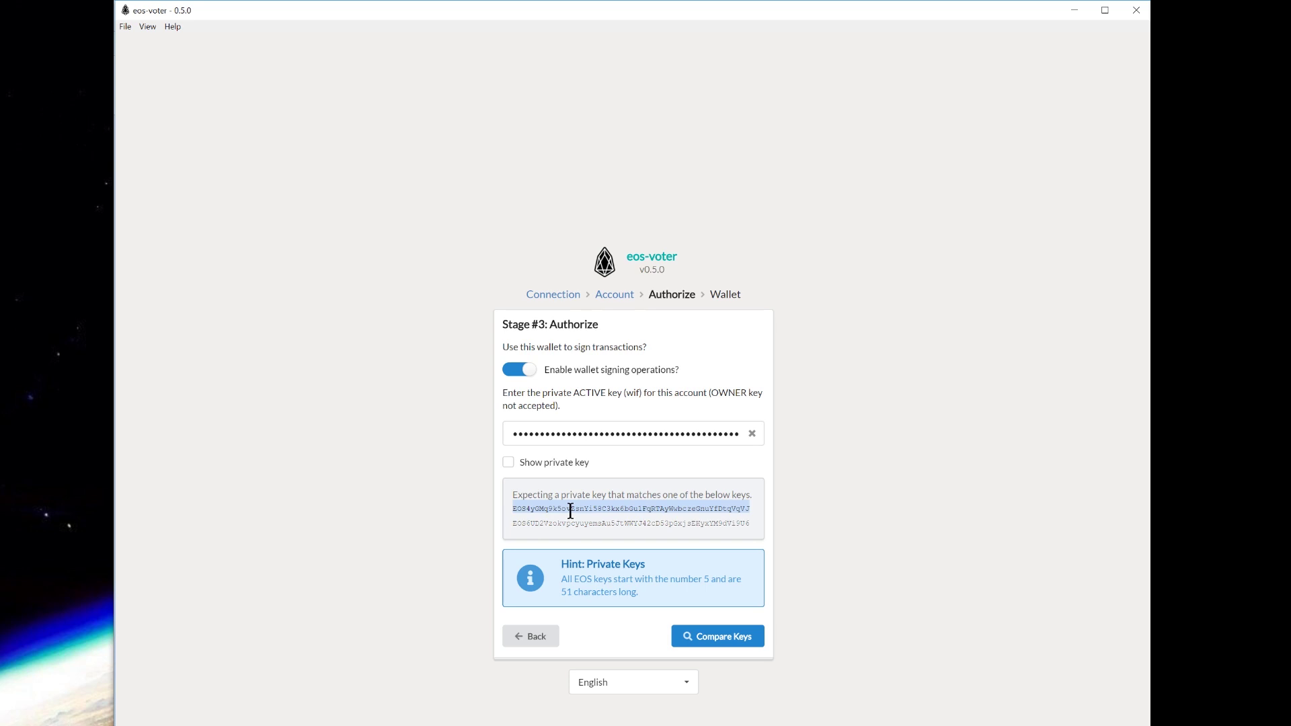
{"action": "left_click", "coordinate": [744, 642]}
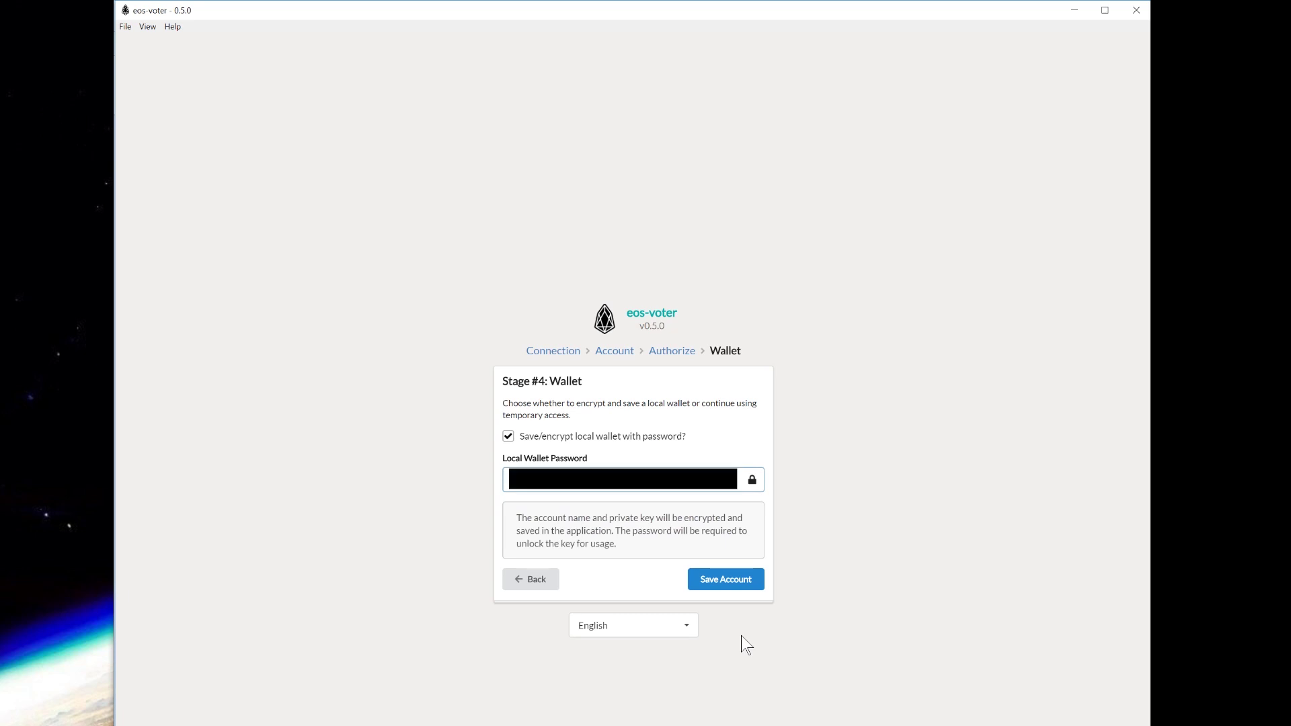
Save the account with a local wallet password and re-enter it to confirm.
{"action": "left_click", "coordinate": [720, 583]}
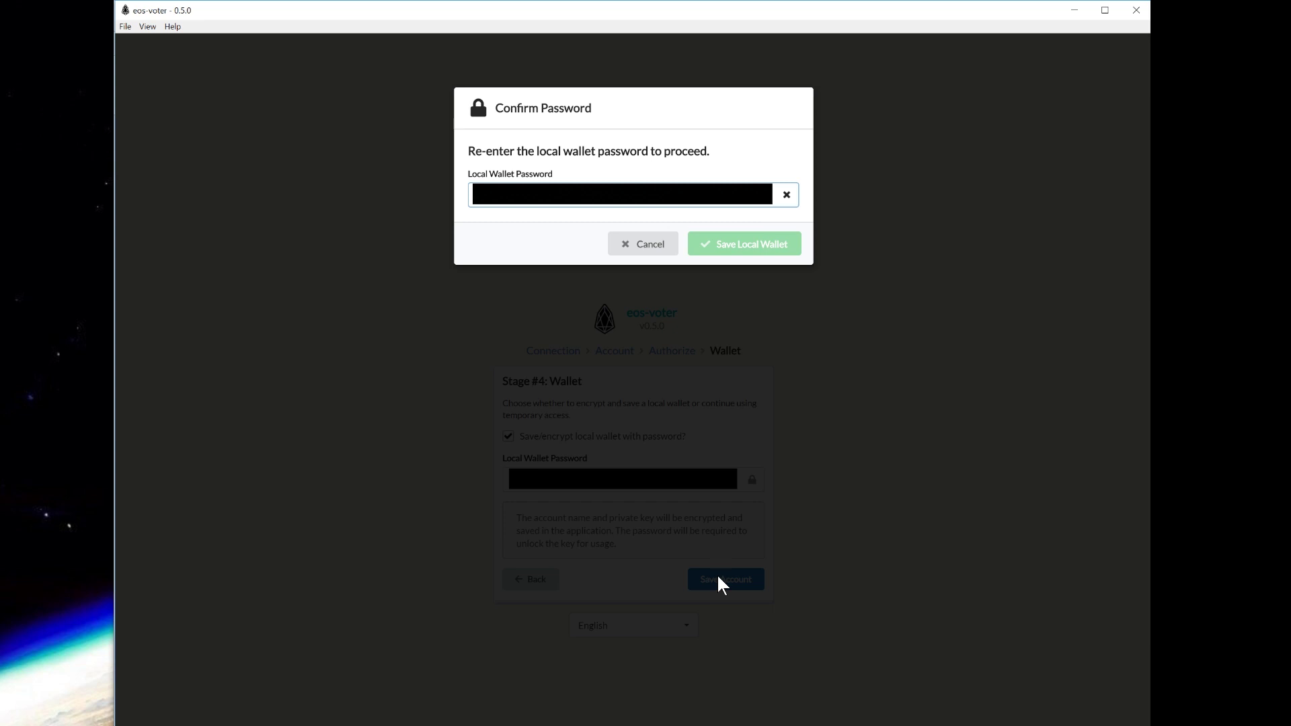
Save the local wallet, then open Tools > Permissions showing the new active key in use.
{"action": "key", "text": "Return"}
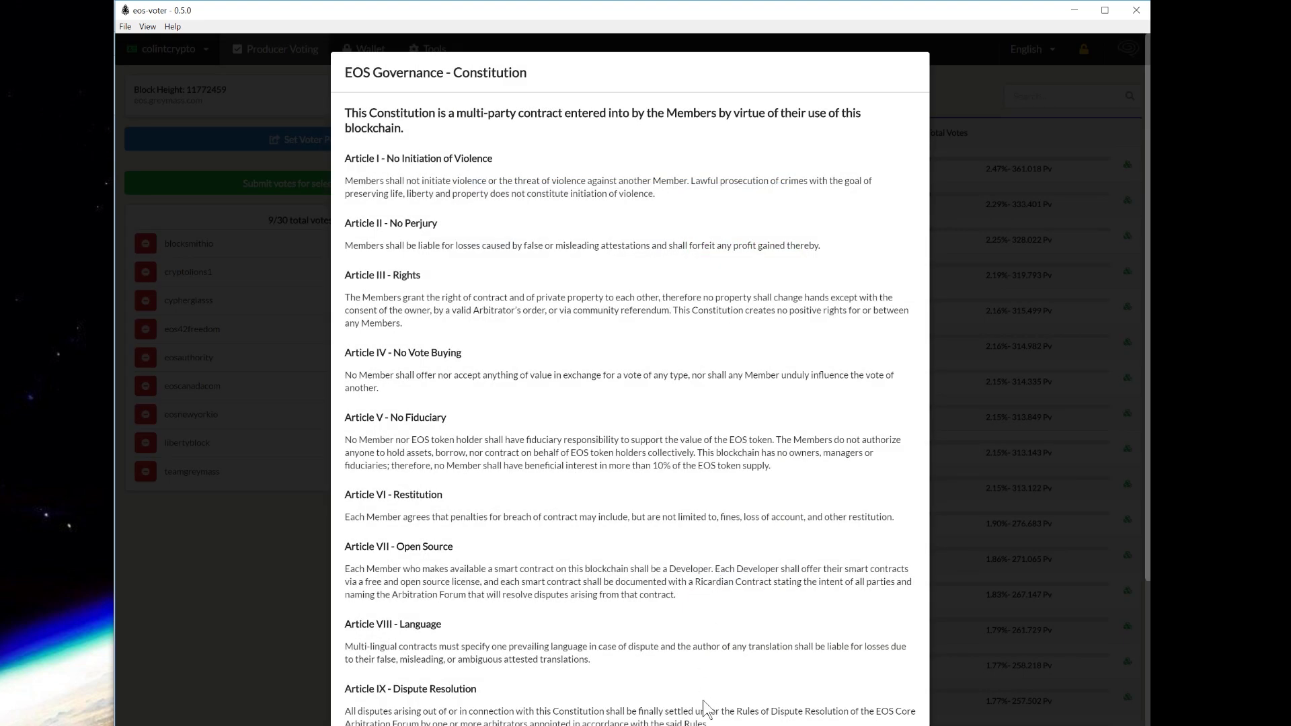
{"action": "scroll", "coordinate": [687, 716], "scroll_direction": "down", "scroll_amount": 8}
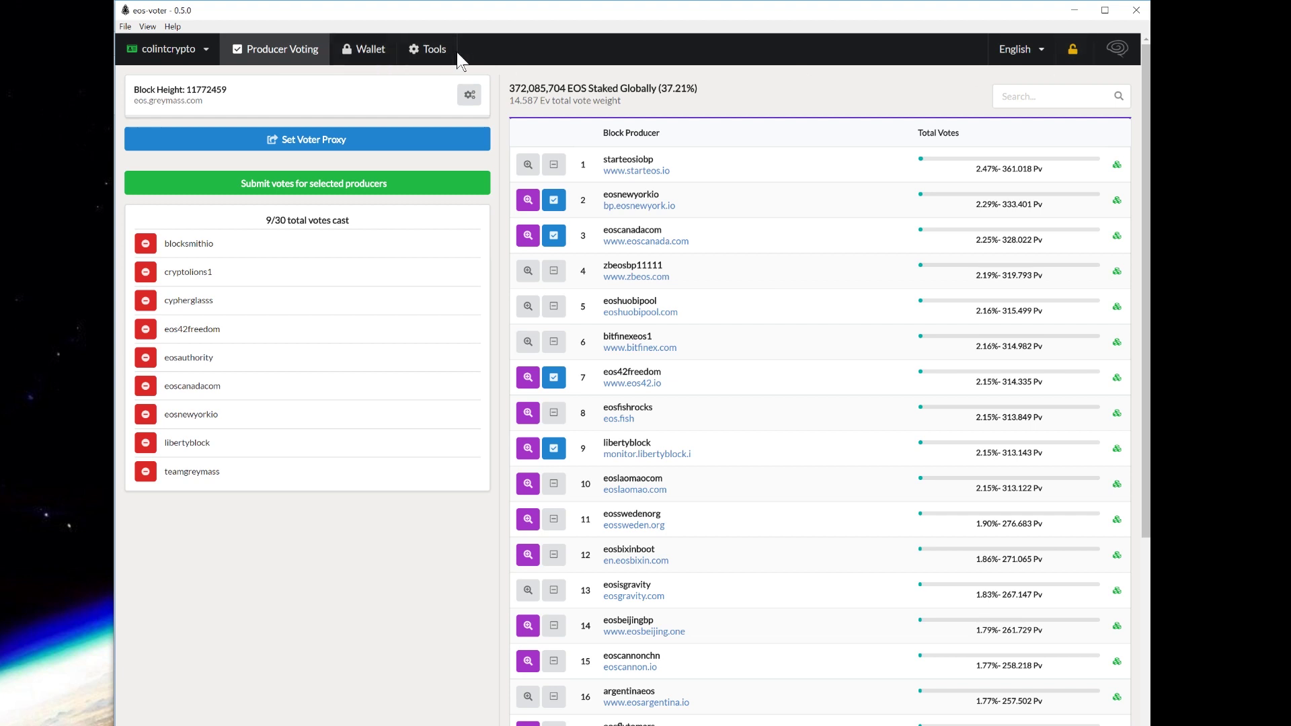
{"action": "left_click", "coordinate": [434, 50]}
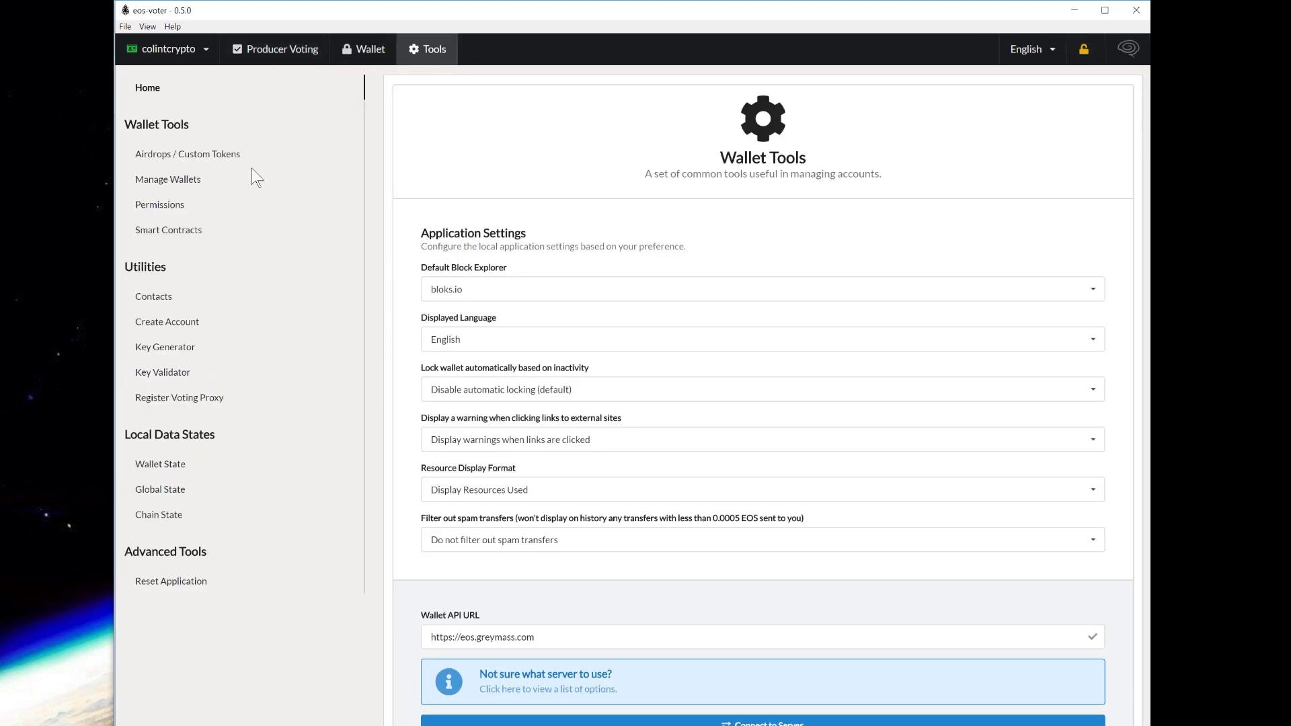
{"action": "left_click", "coordinate": [174, 208]}
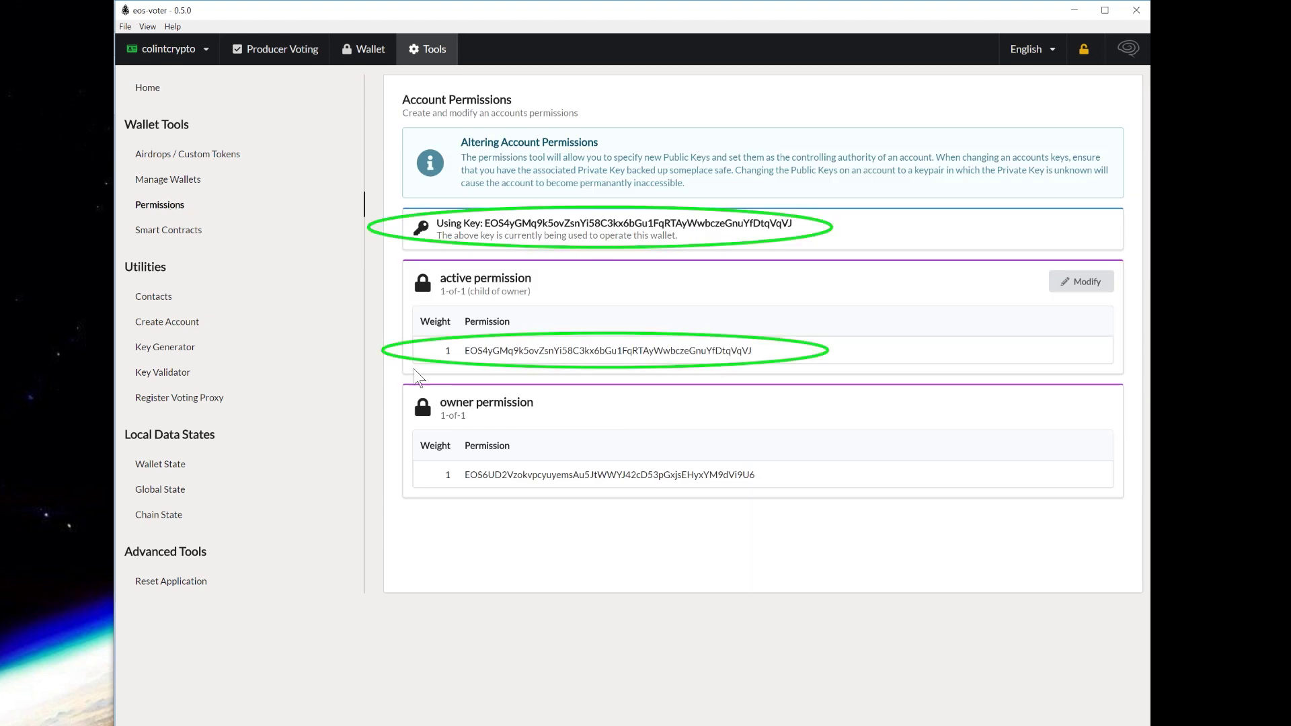
{"action": "double_click", "coordinate": [576, 475]}
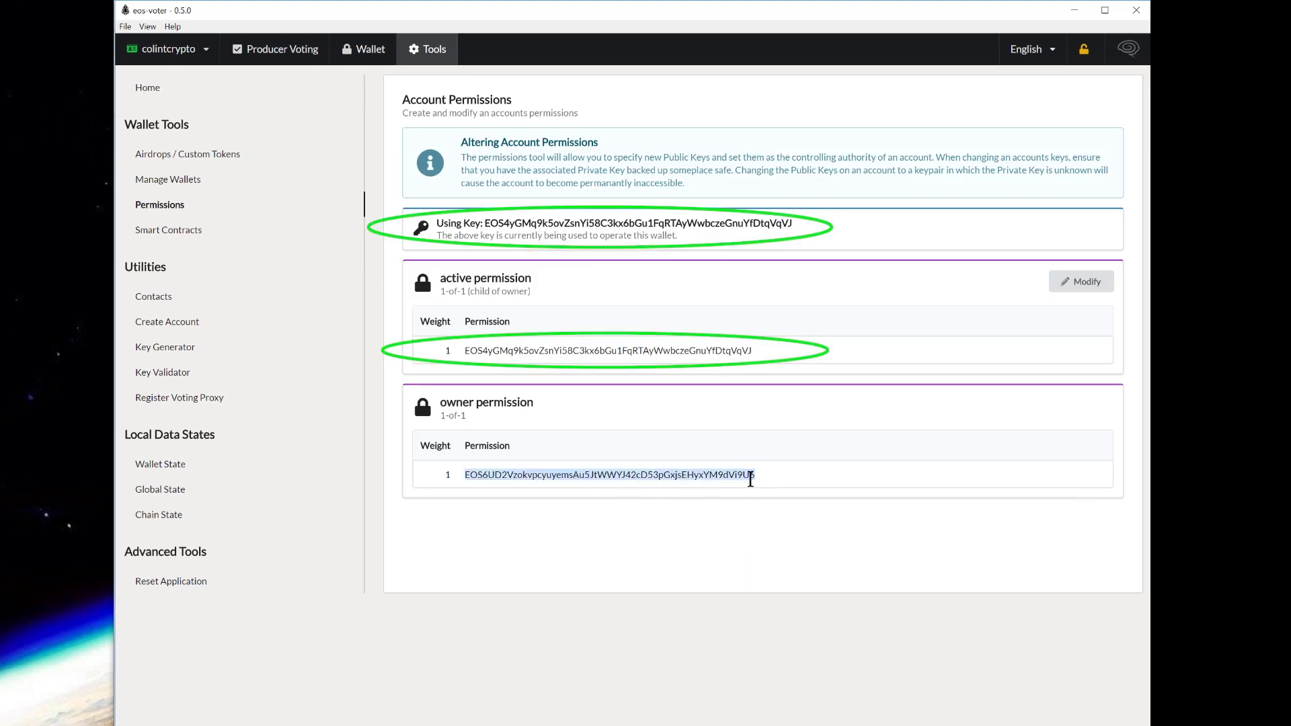
{"action": "double_click", "coordinate": [611, 225]}
{"action": "double_click", "coordinate": [576, 350]}
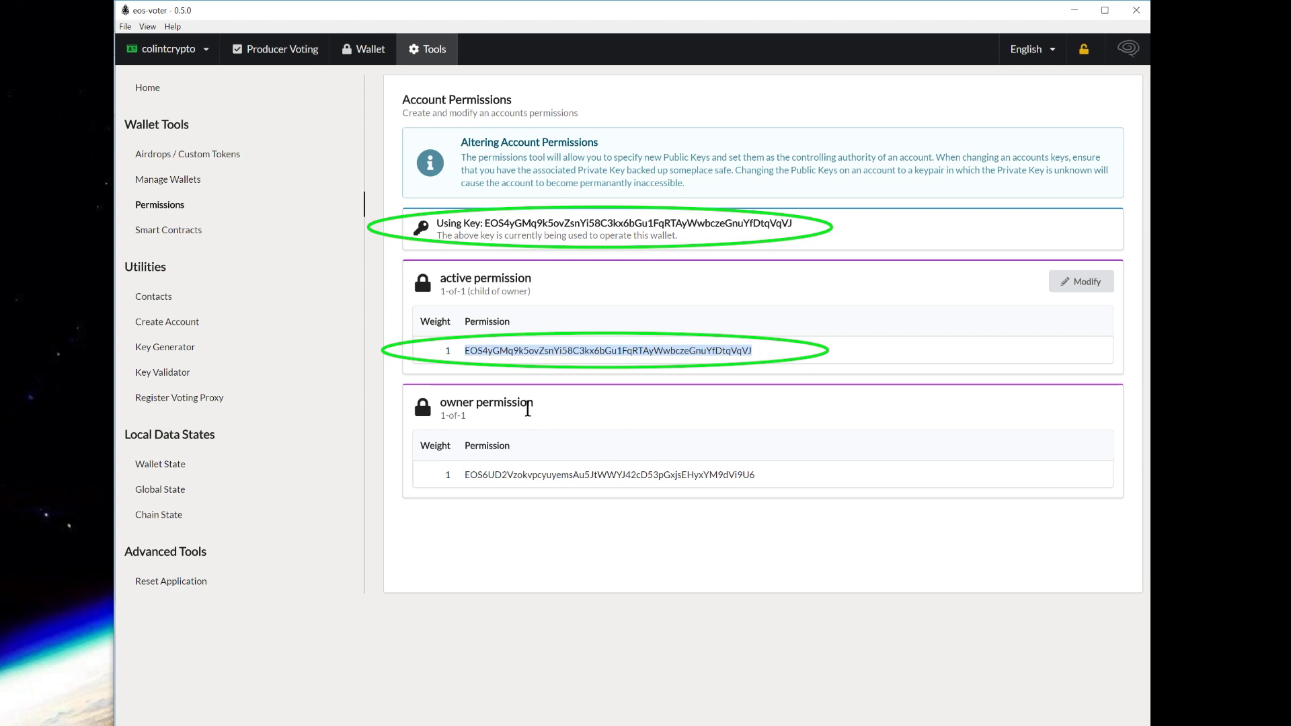
{"action": "double_click", "coordinate": [557, 474]}
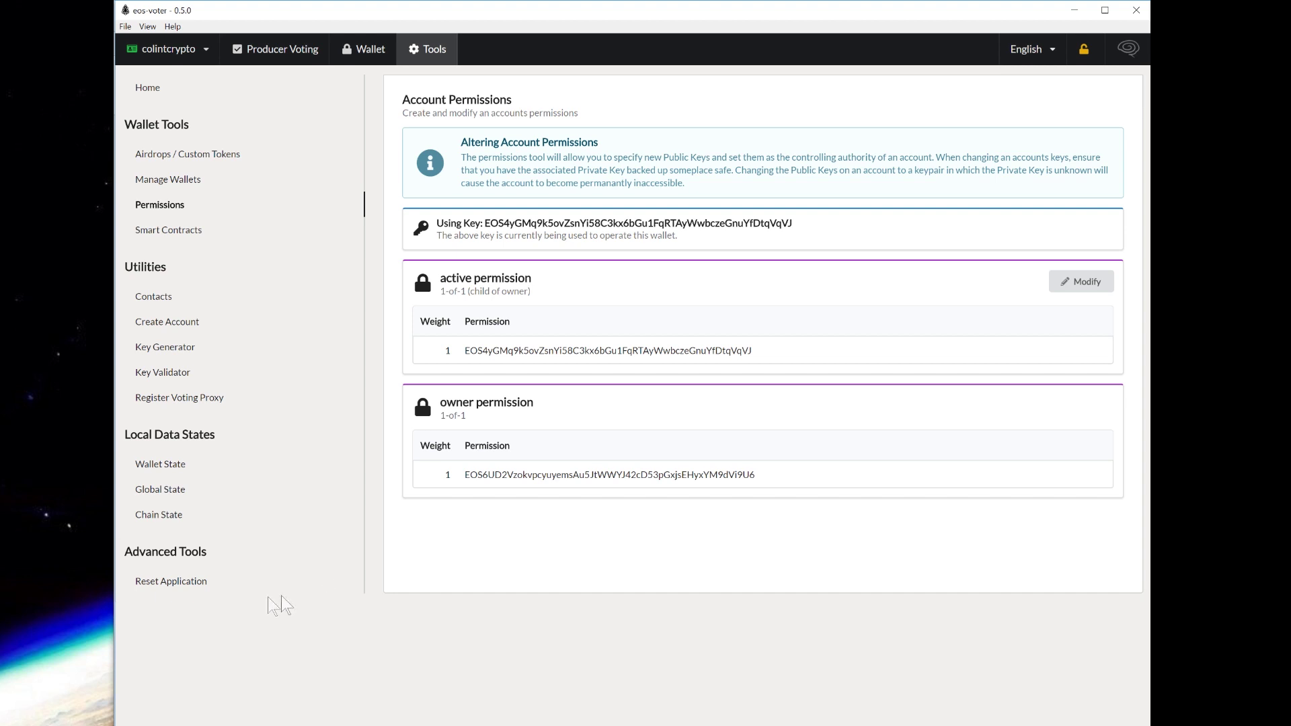
{"action": "left_click_drag", "start_coordinate": [439, 222], "coordinate": [805, 233]}
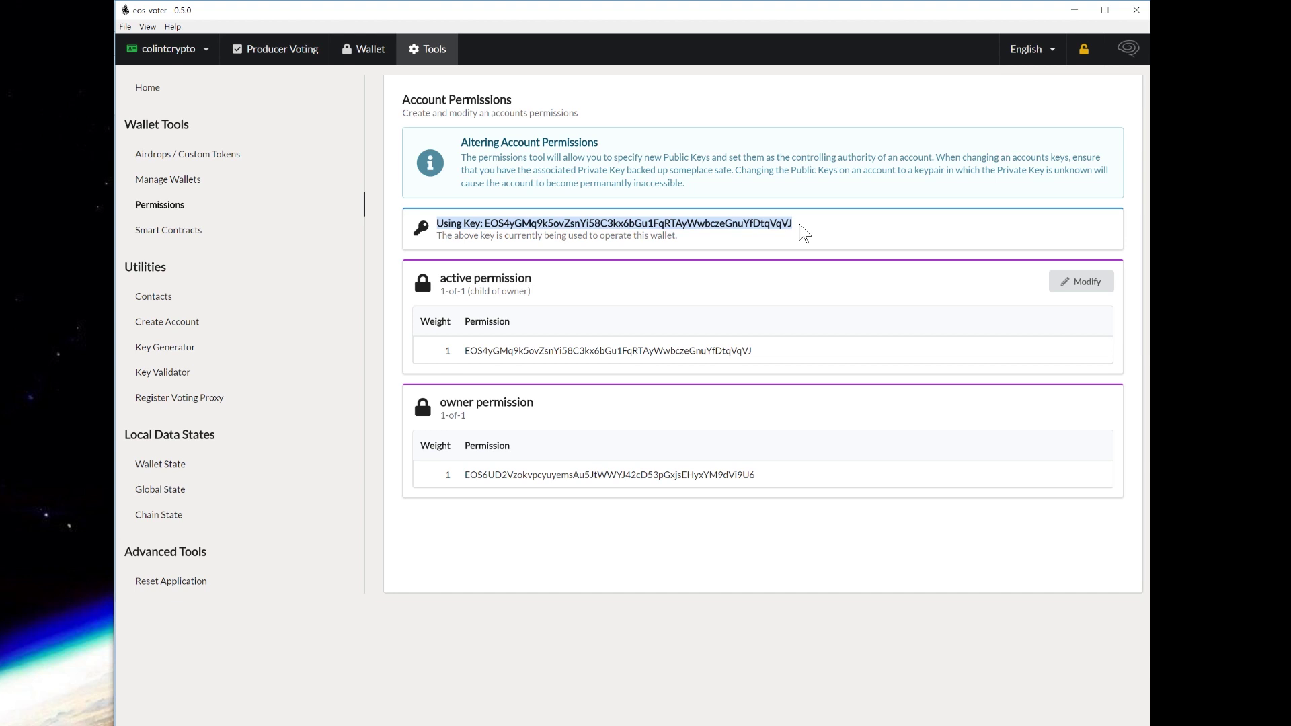